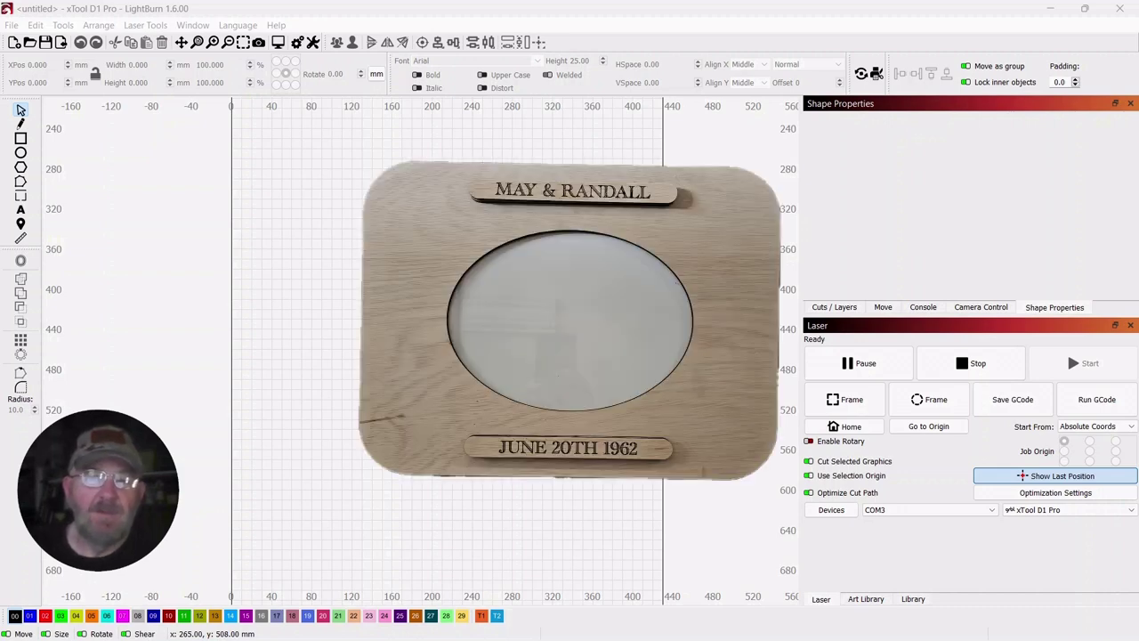
Step: Draw a rough rectangle on the bed with the Rectangle tool
{"action": "scroll", "coordinate": [490, 396], "scroll_direction": "down", "scroll_amount": 2}
{"action": "left_click", "coordinate": [498, 320]}
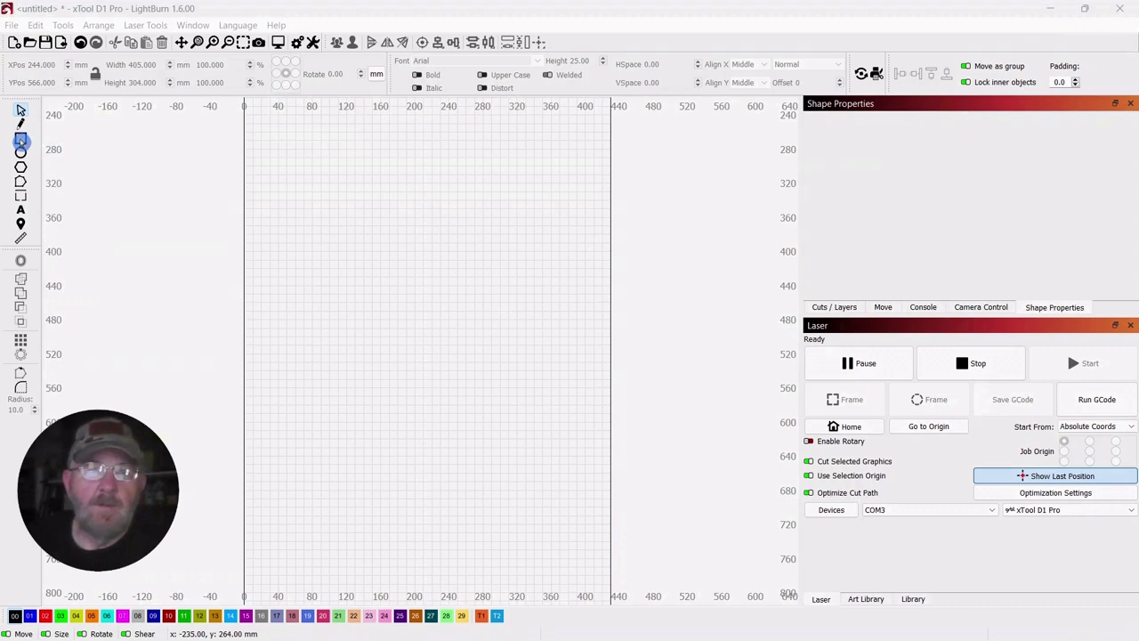
{"action": "left_click", "coordinate": [21, 139]}
{"action": "left_click_drag", "start_coordinate": [367, 334], "coordinate": [581, 445]}
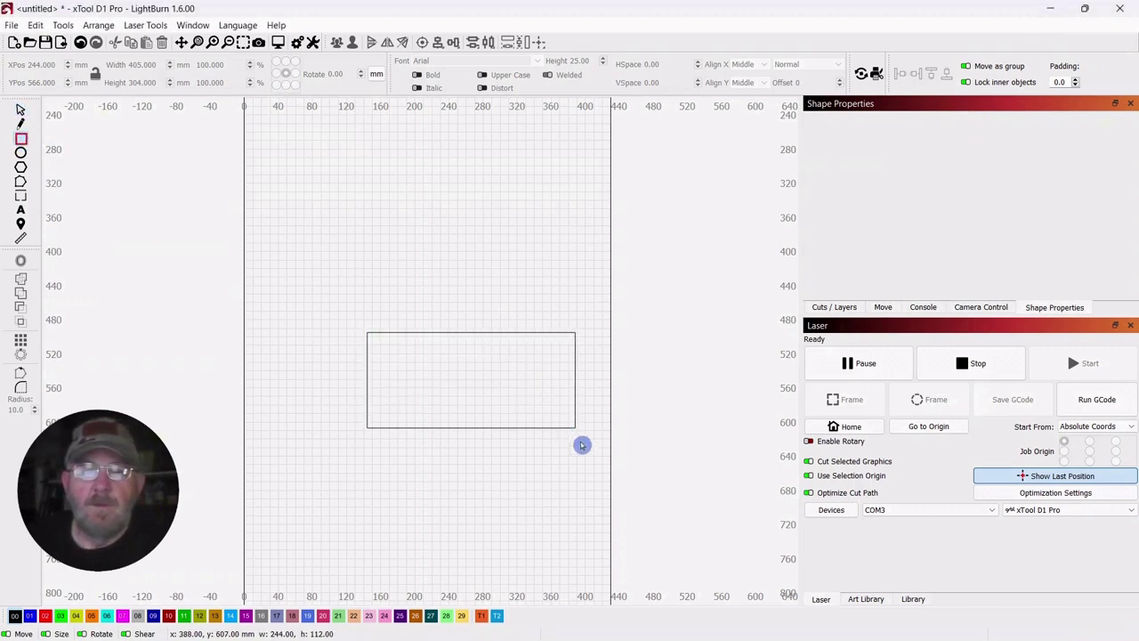
{"action": "left_click_drag", "start_coordinate": [606, 502], "coordinate": [606, 496]}
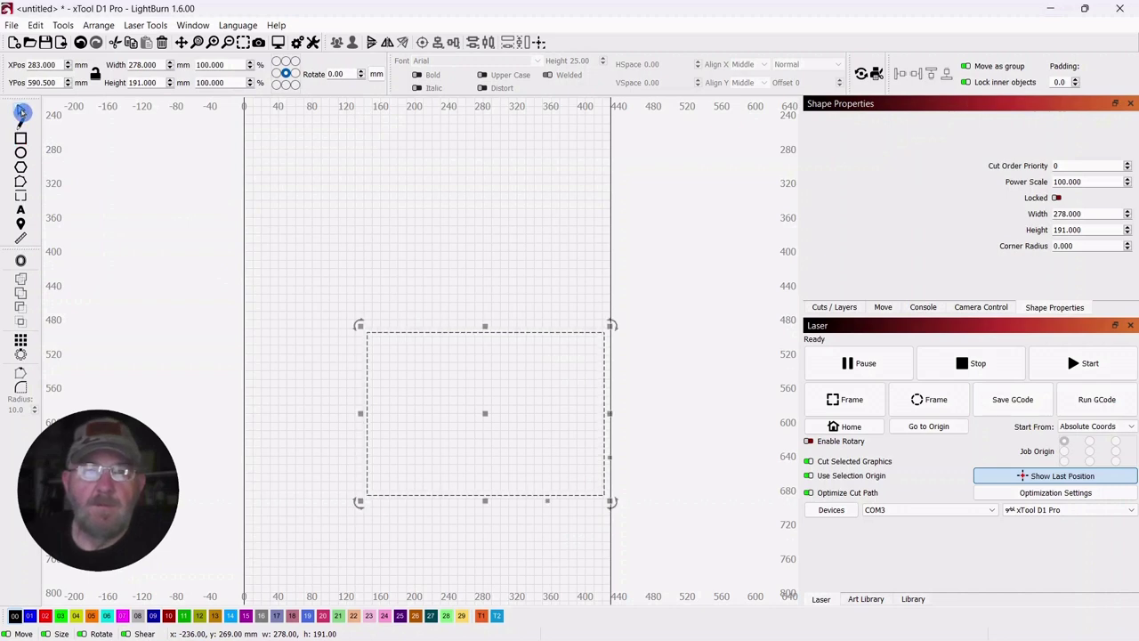
{"action": "left_click", "coordinate": [22, 111]}
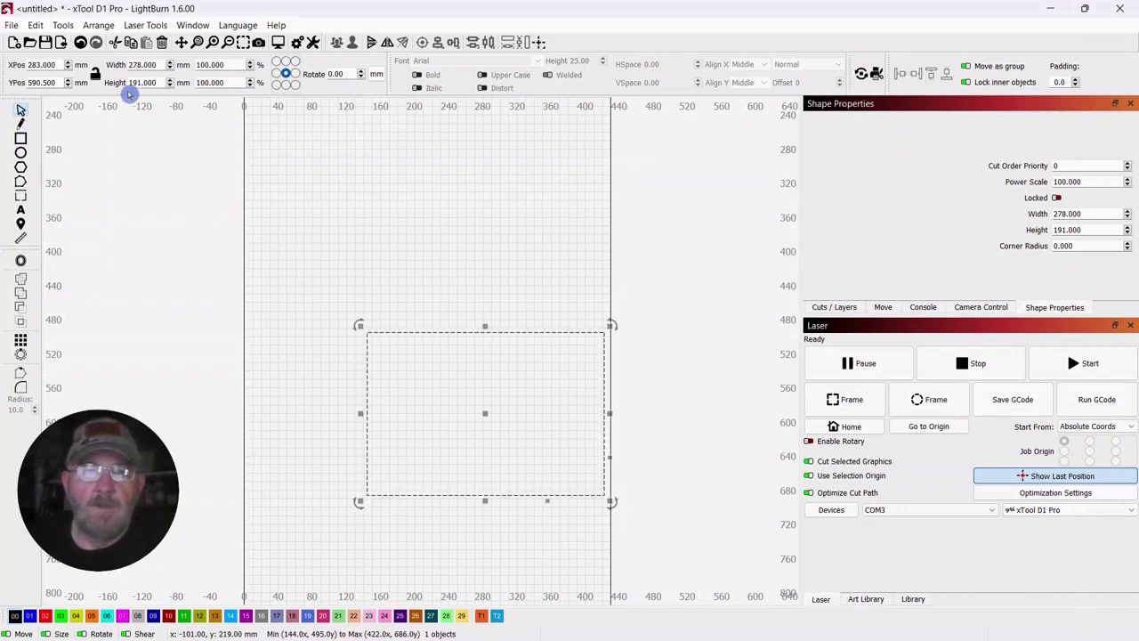
Step: Set the rectangle's width to 305 mm and height to 204 mm
{"action": "left_click_drag", "start_coordinate": [160, 65], "coordinate": [102, 58]}
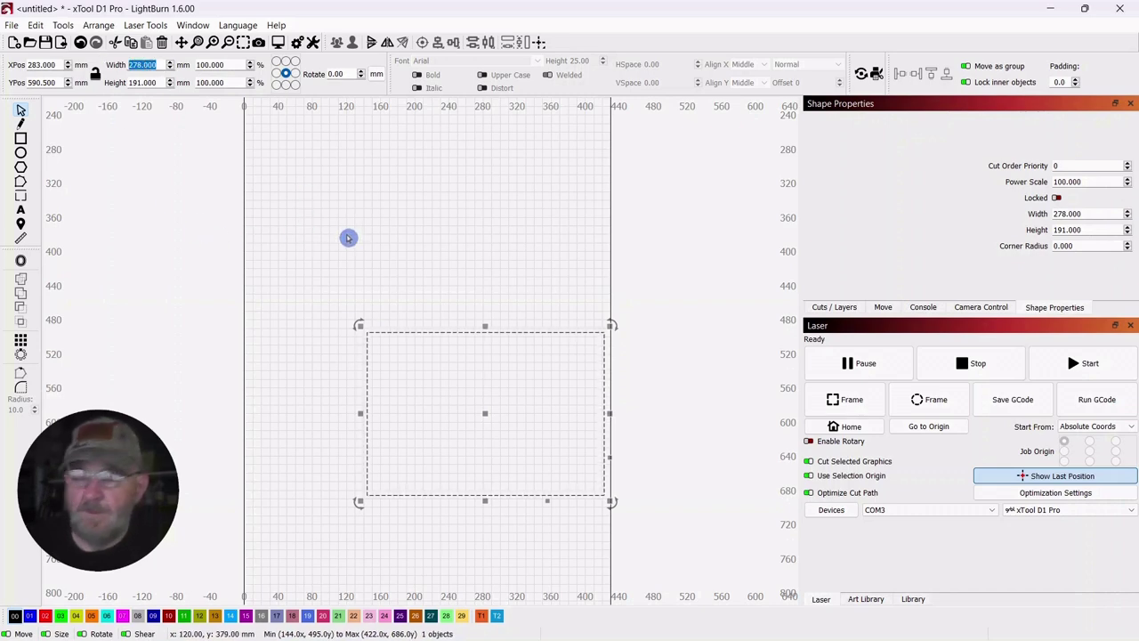
{"action": "type", "text": "305"}
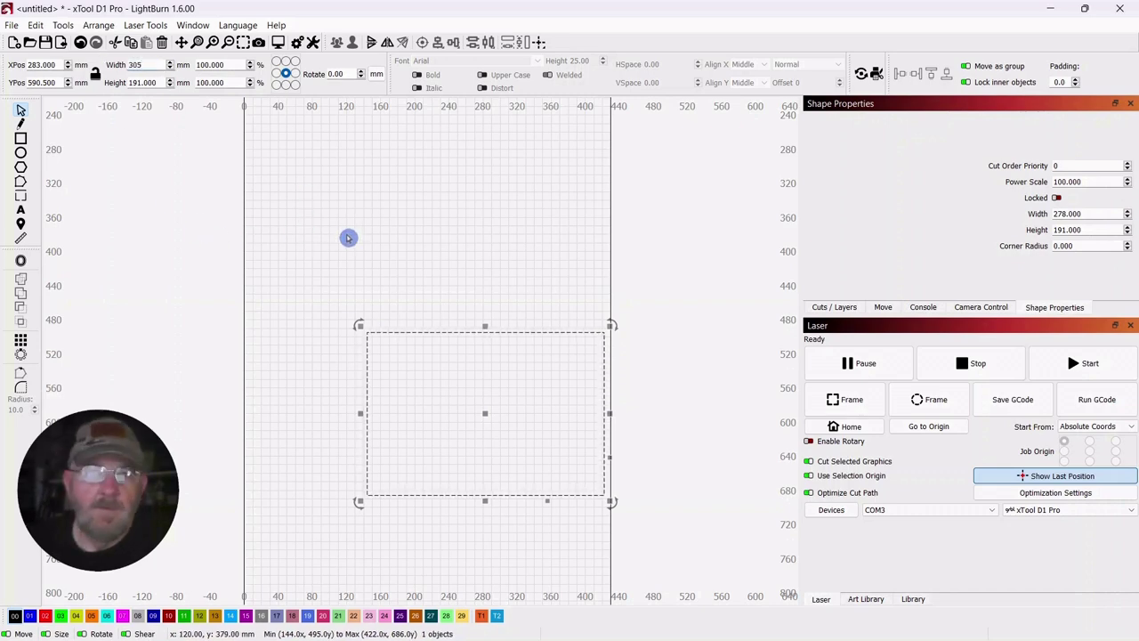
{"action": "key", "text": "Tab"}
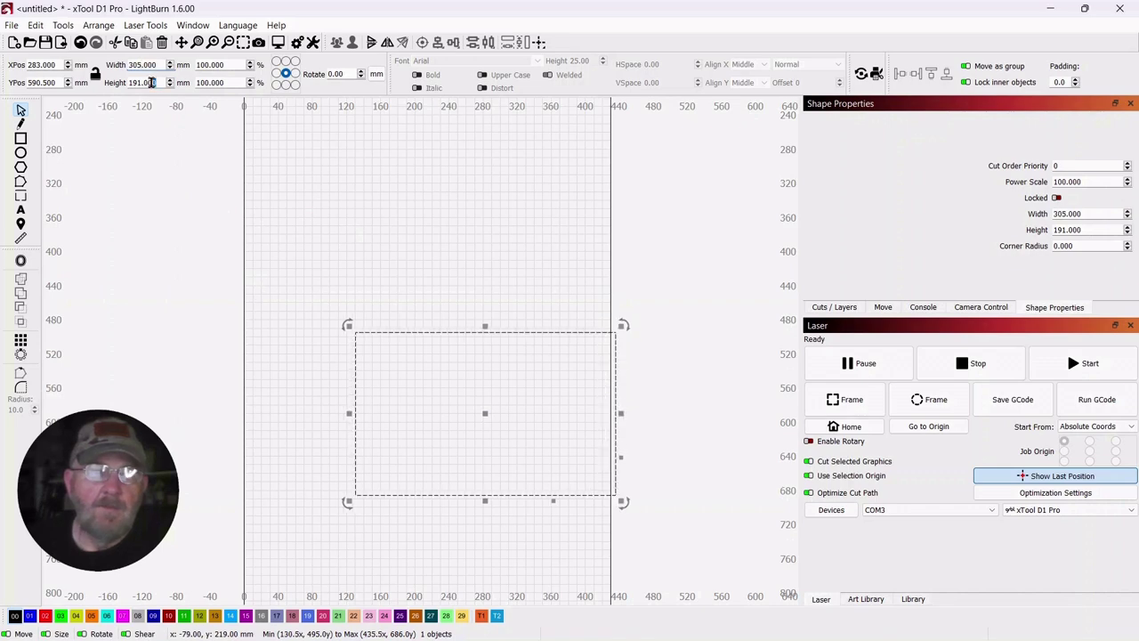
{"action": "type", "text": "204"}
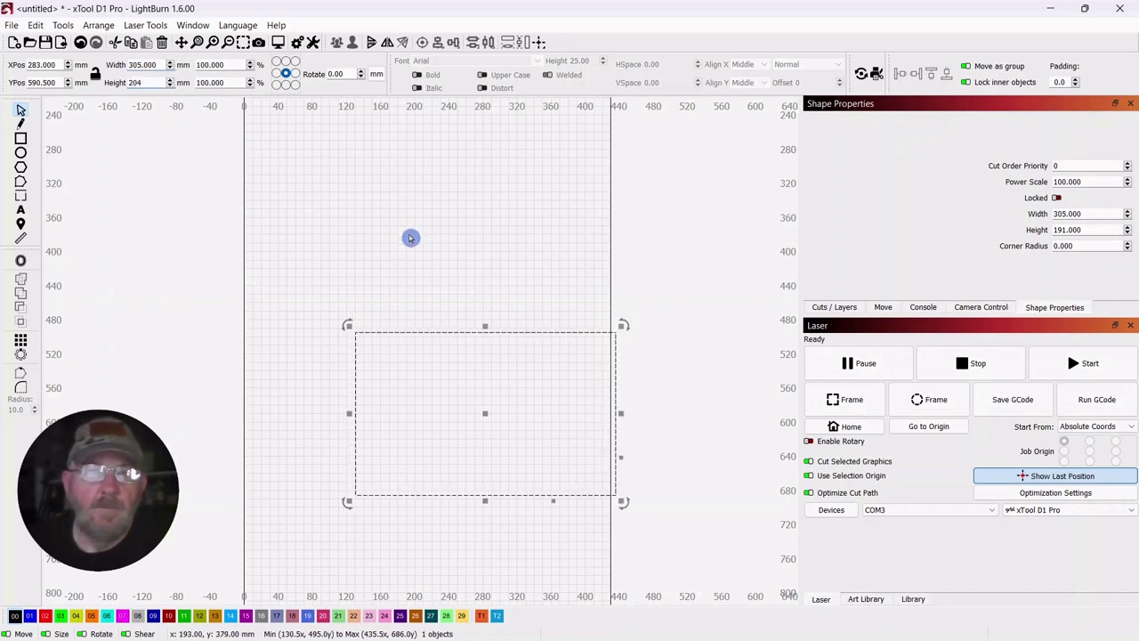
{"action": "key", "text": "Return"}
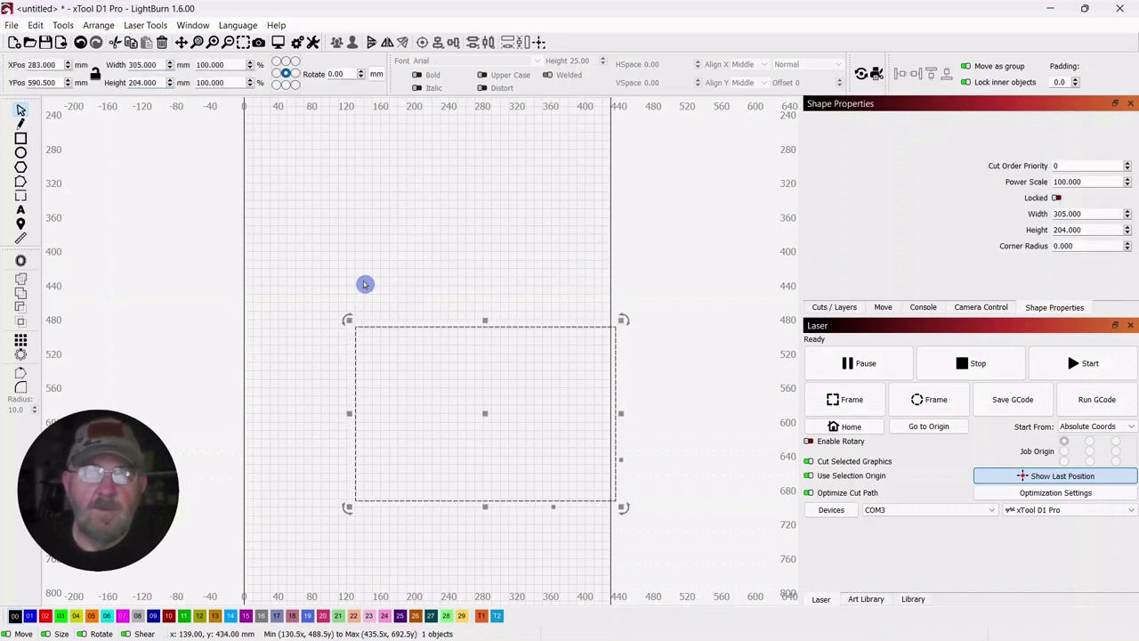
Step: Add a 50 mm outward round-corner offset, making the pair 405 × 304 mm overall
{"action": "left_click", "coordinate": [22, 263]}
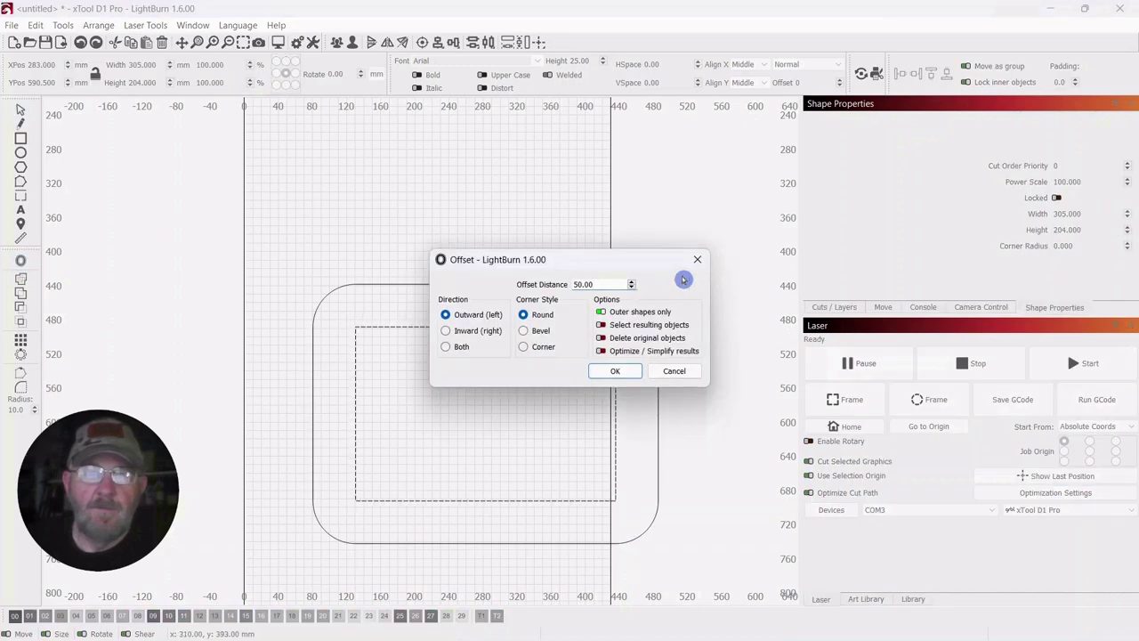
{"action": "left_click_drag", "start_coordinate": [627, 265], "coordinate": [865, 185]}
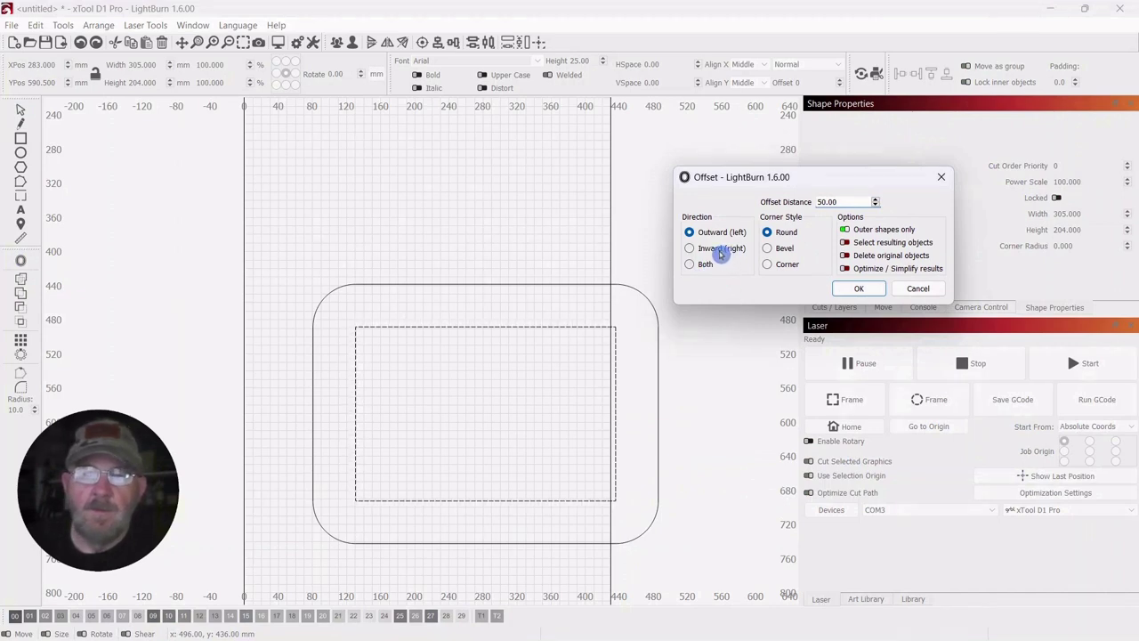
{"action": "left_click", "coordinate": [856, 291]}
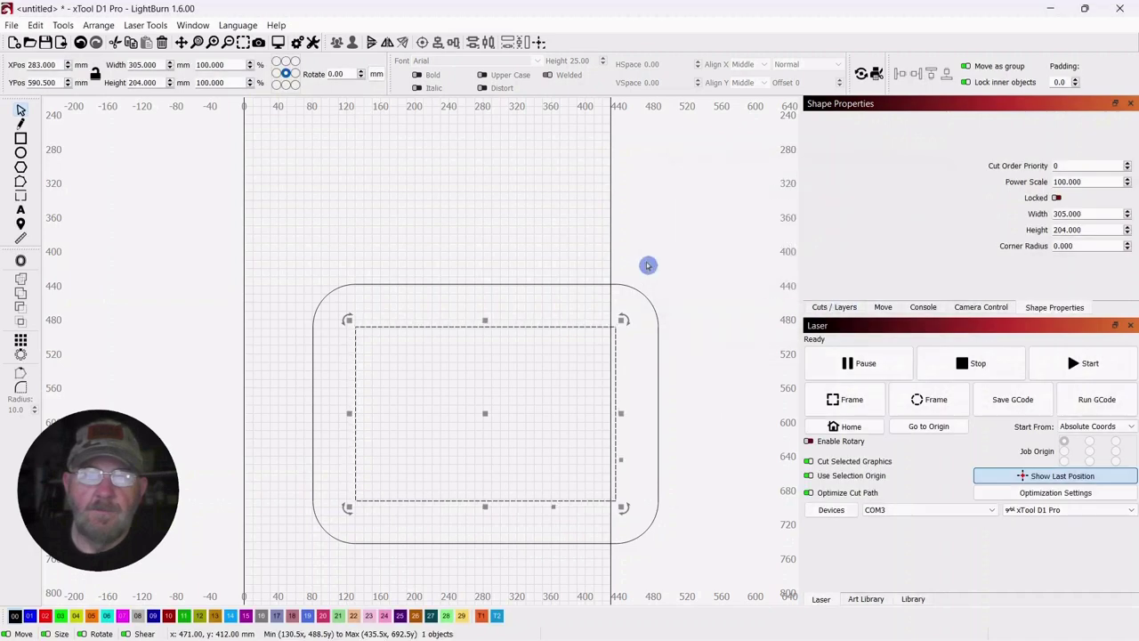
{"action": "left_click_drag", "start_coordinate": [647, 264], "coordinate": [453, 342]}
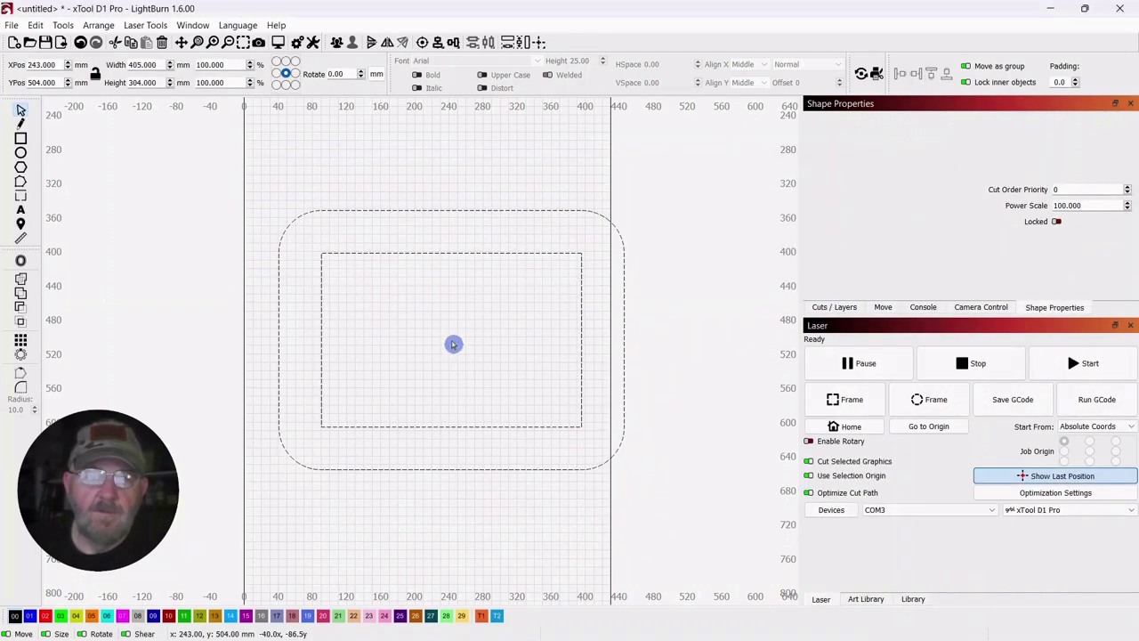
{"action": "left_click", "coordinate": [436, 148]}
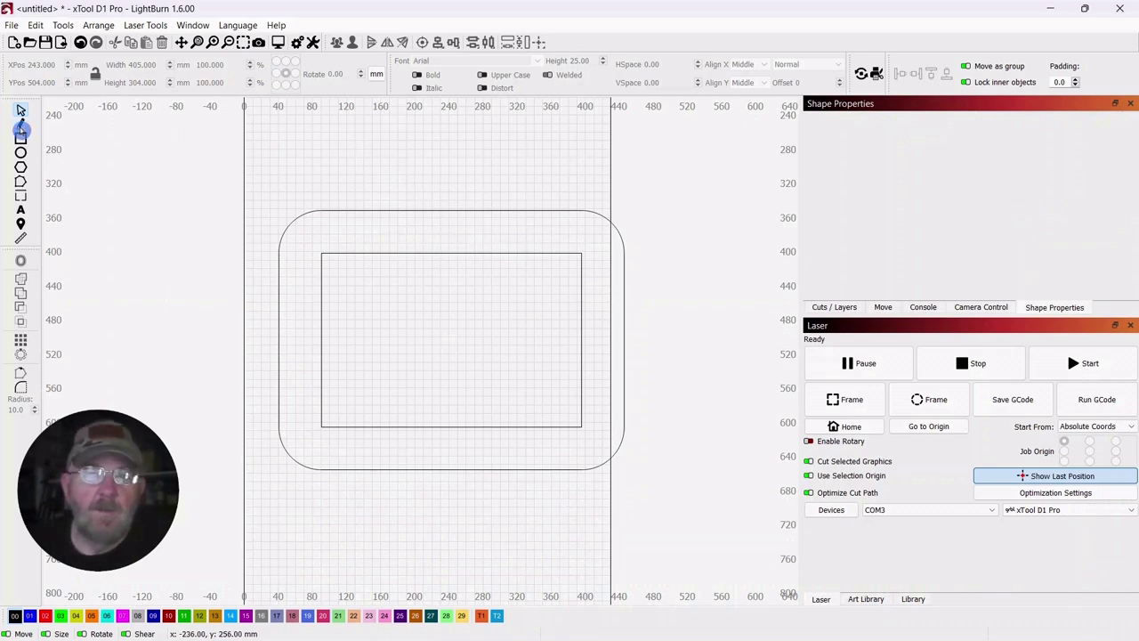
Step: Draw a small 167 mm wide rectangle above the frame outline
{"action": "left_click", "coordinate": [21, 140]}
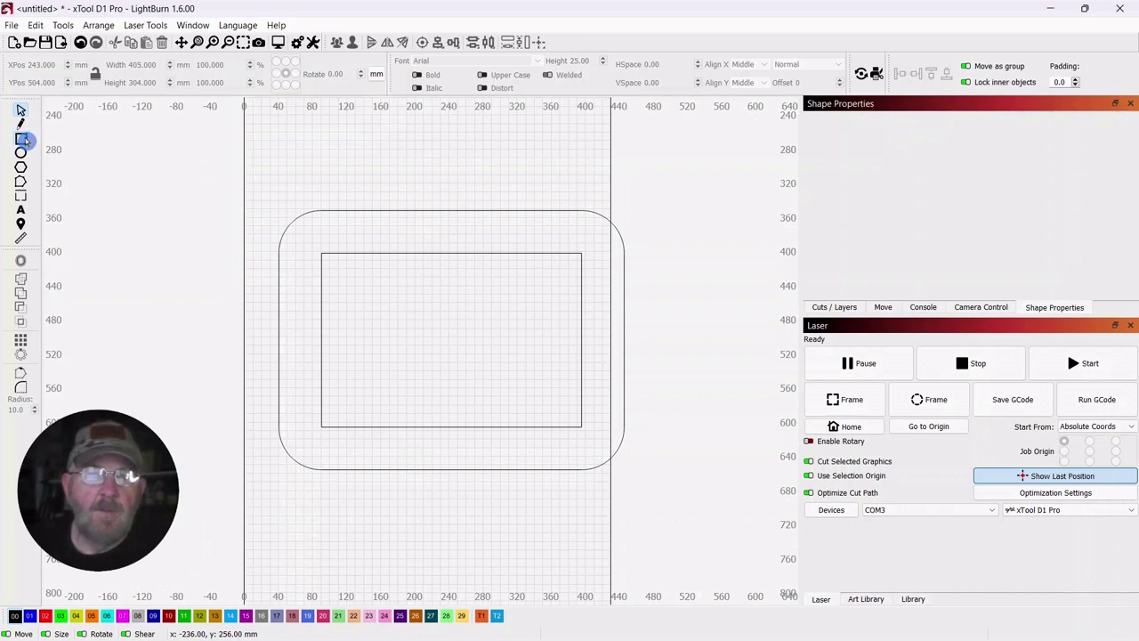
{"action": "left_click_drag", "start_coordinate": [368, 146], "coordinate": [512, 195]}
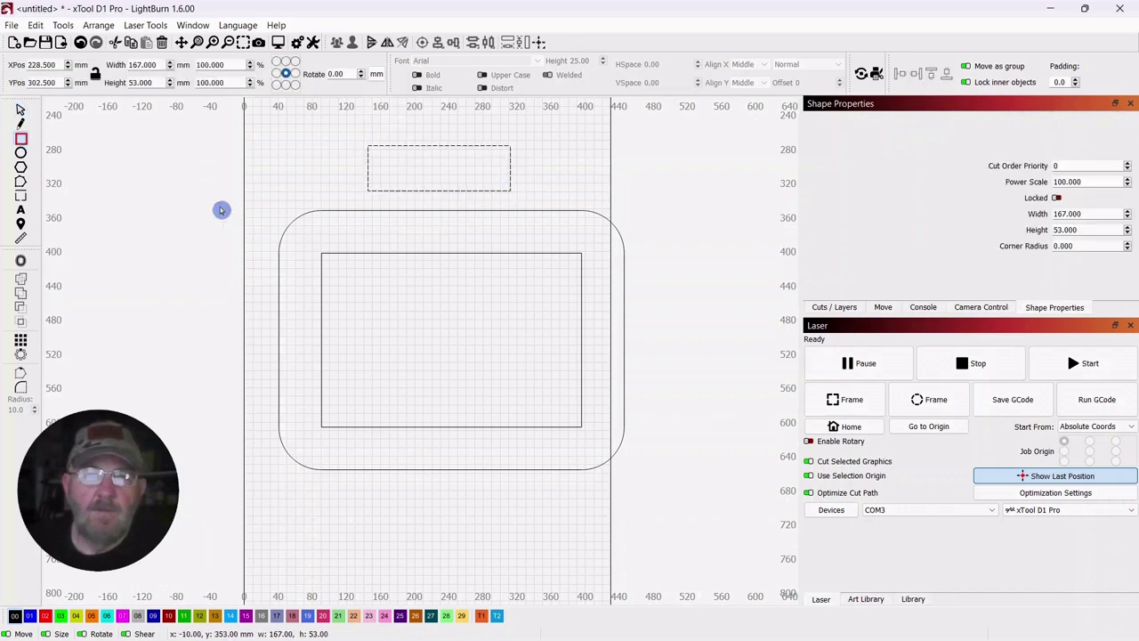
{"action": "left_click", "coordinate": [21, 113]}
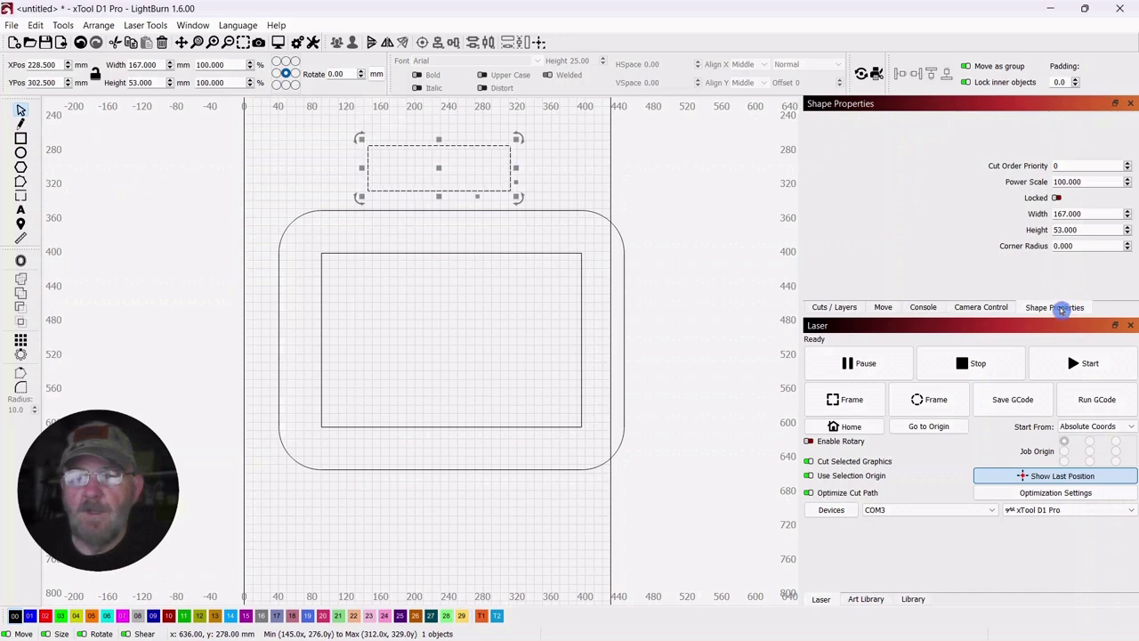
{"action": "left_click", "coordinate": [193, 25]}
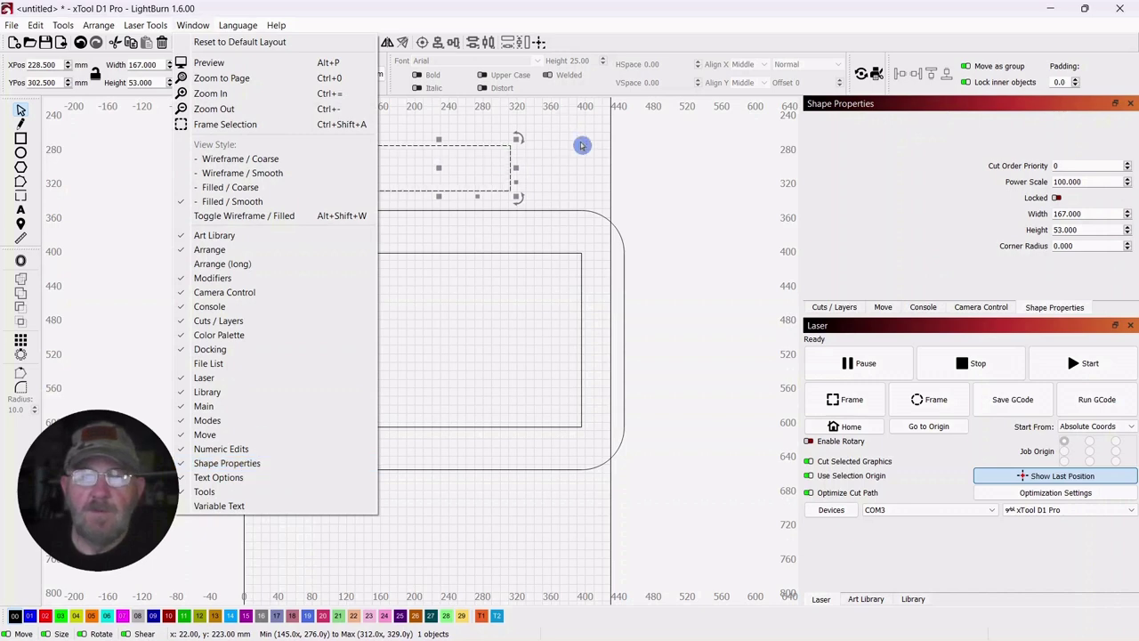
{"action": "left_click_drag", "start_coordinate": [554, 136], "coordinate": [462, 168]}
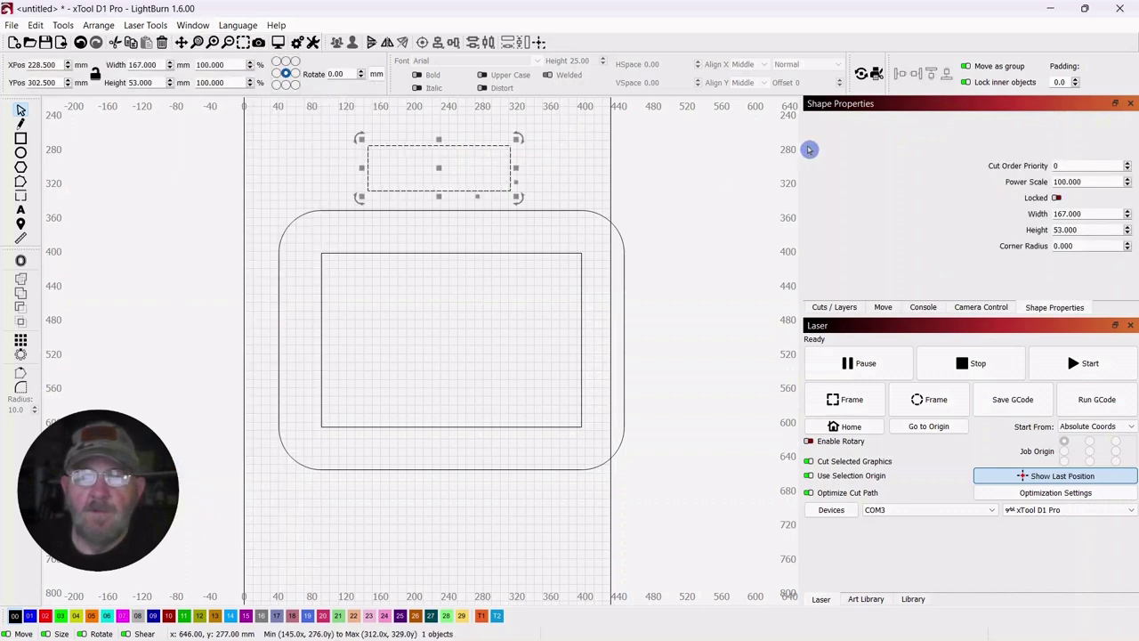
Step: Give the slot 10 mm rounded corners and lower its top edge to about 16.8 mm tall
{"action": "left_click", "coordinate": [1128, 245]}
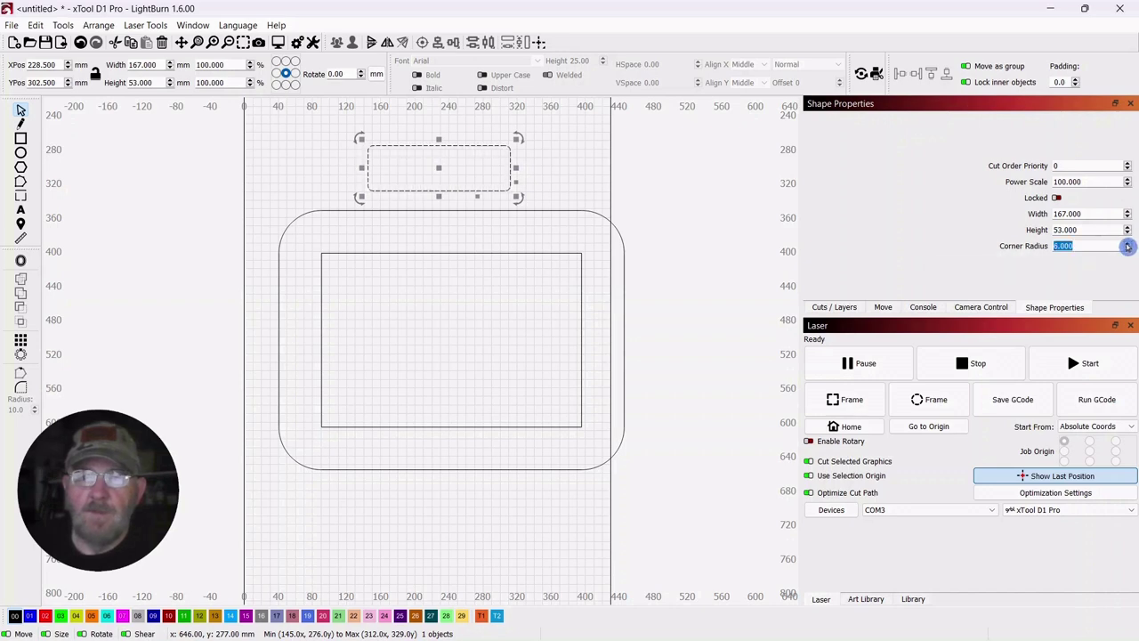
{"action": "scroll", "coordinate": [1128, 245], "scroll_direction": "up", "scroll_amount": 8}
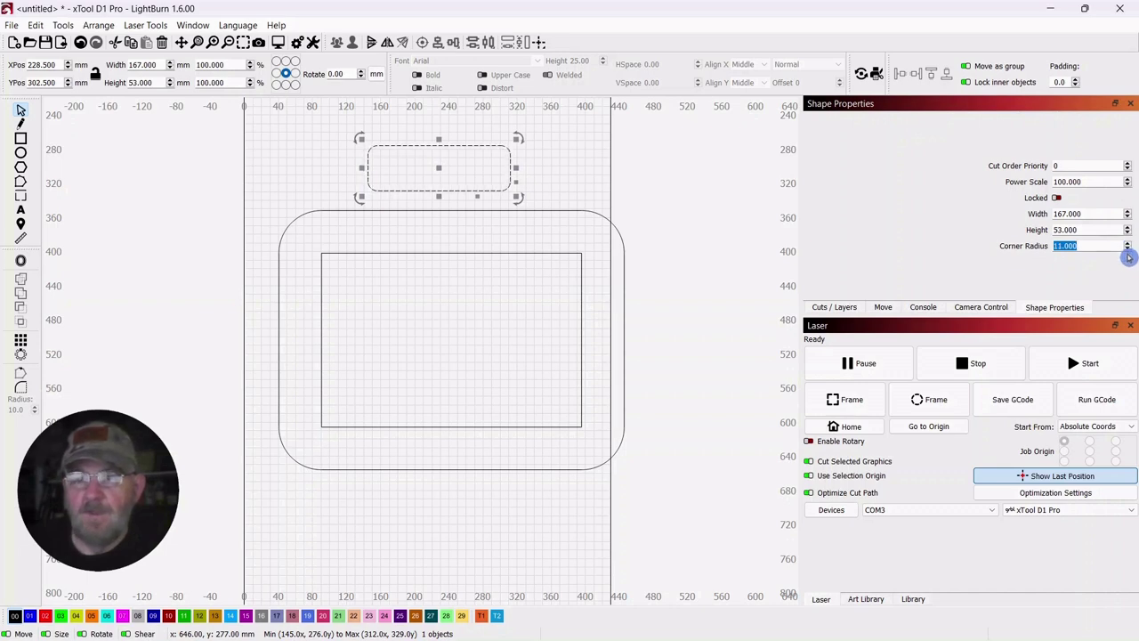
{"action": "scroll", "coordinate": [1129, 254], "scroll_direction": "down", "scroll_amount": 1}
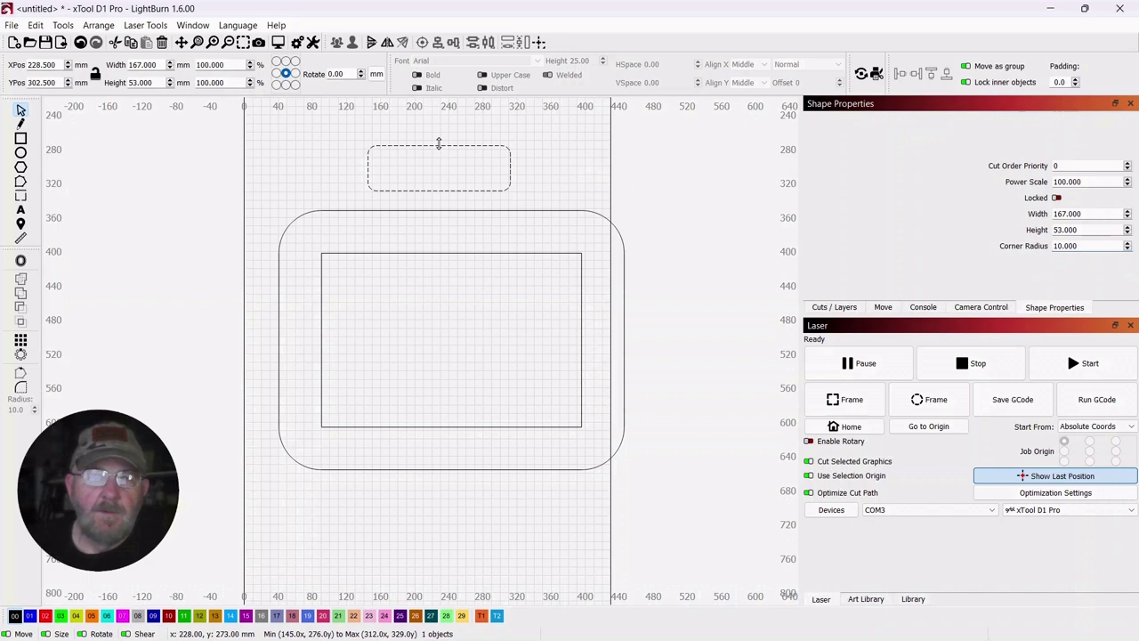
{"action": "left_click_drag", "start_coordinate": [439, 142], "coordinate": [438, 159]}
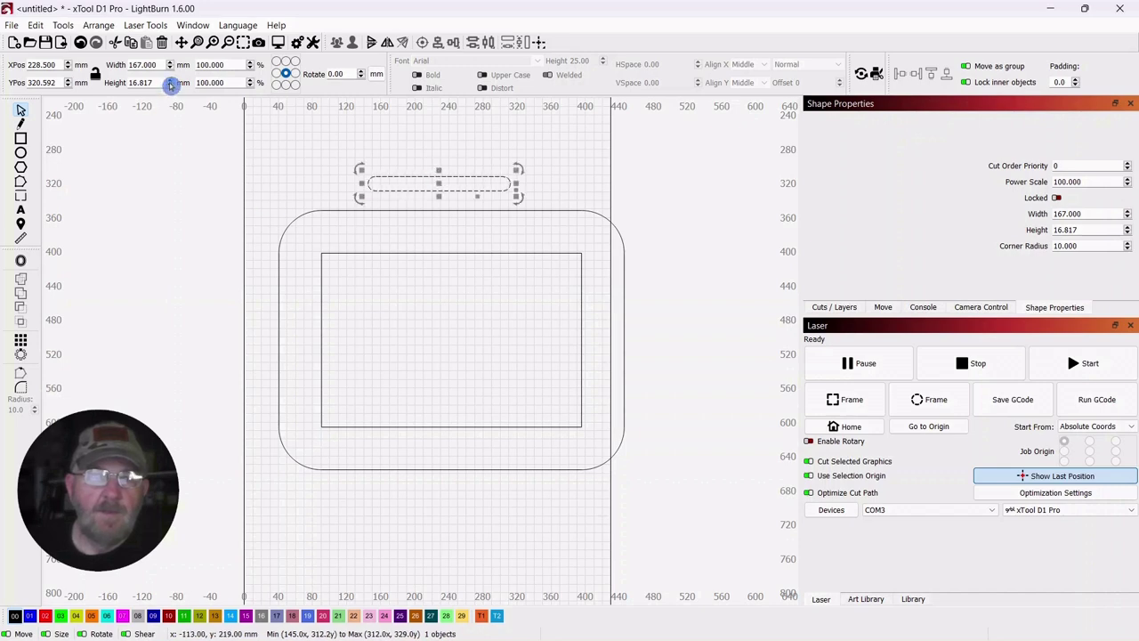
Step: Resize the slot to 40 × 15 mm and drag it into the top band of the frame back
{"action": "left_click_drag", "start_coordinate": [157, 82], "coordinate": [115, 82]}
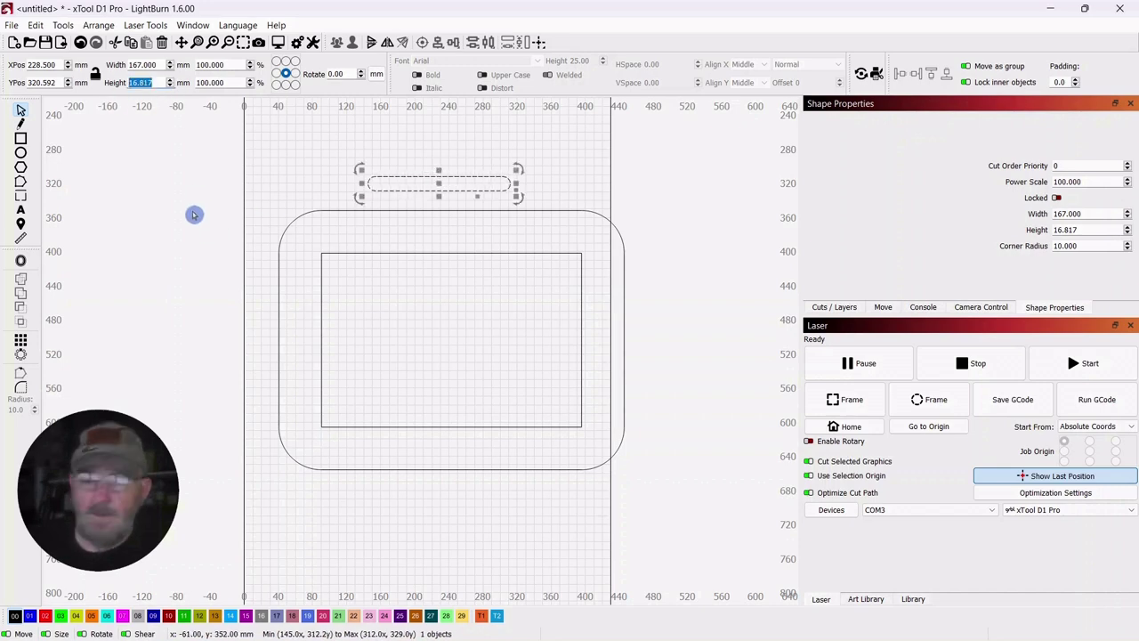
{"action": "type", "text": "1"}
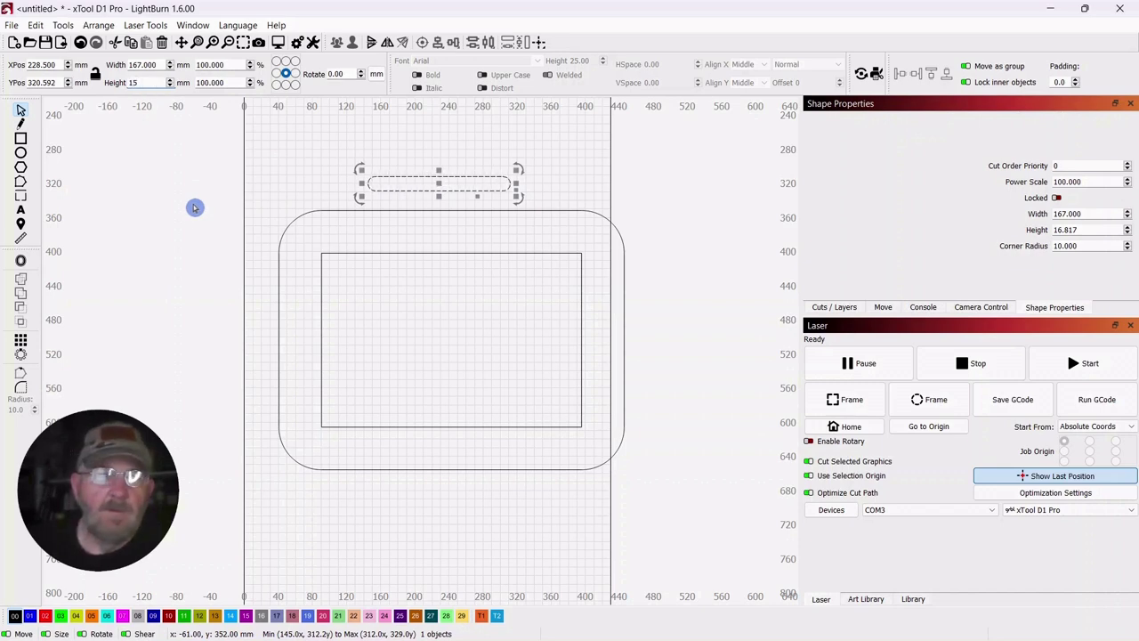
{"action": "type", "text": "5"}
{"action": "left_click_drag", "start_coordinate": [166, 64], "coordinate": [108, 62]}
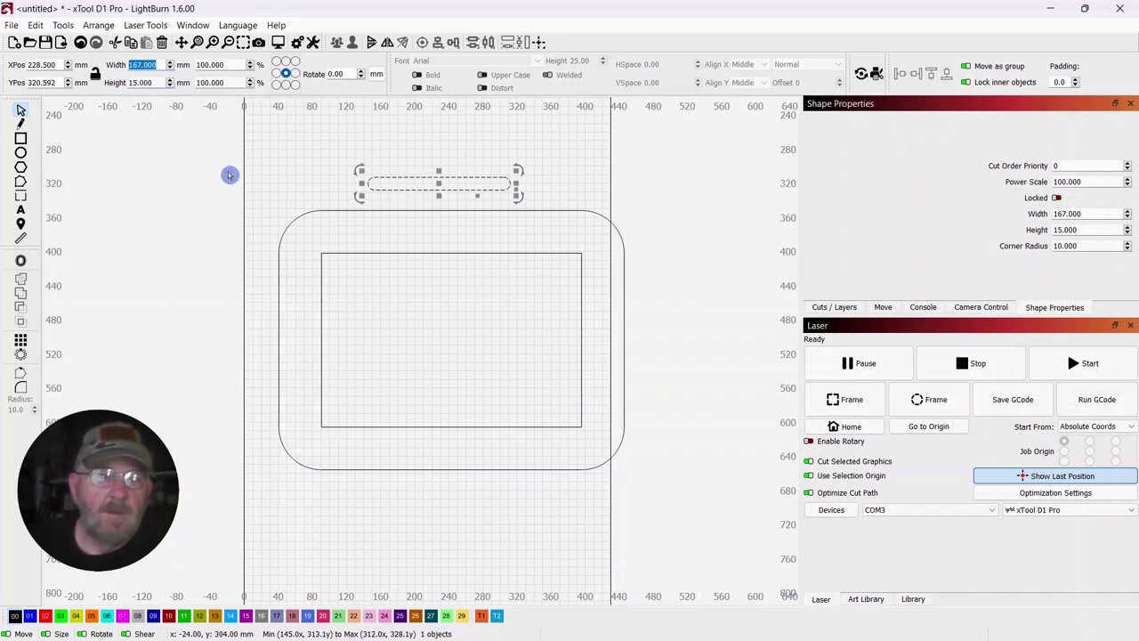
{"action": "type", "text": "40"}
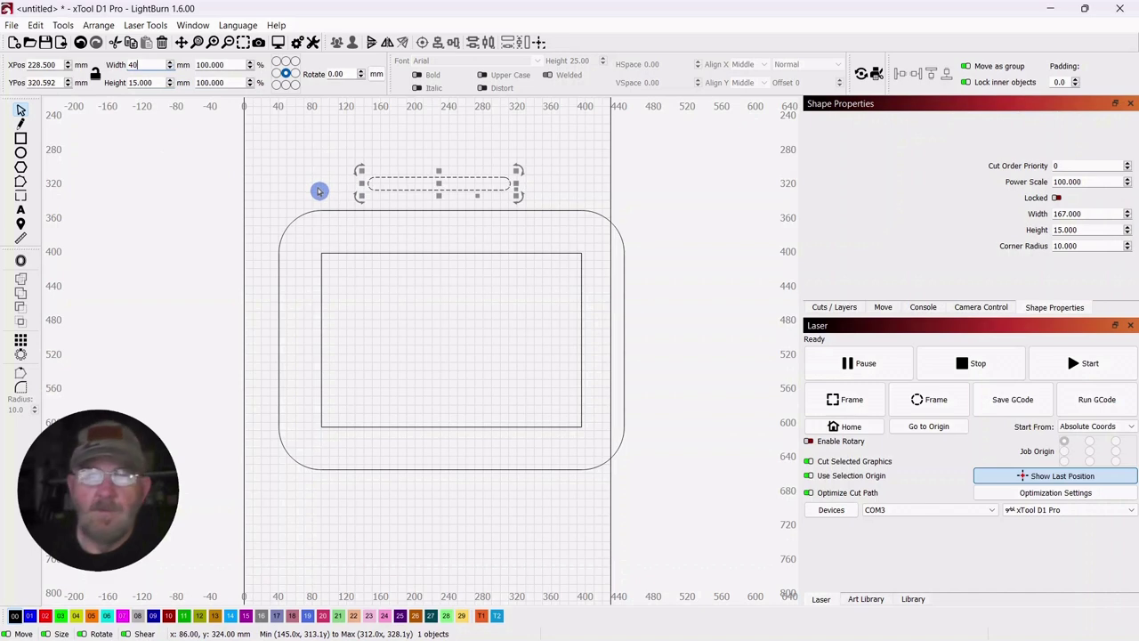
{"action": "left_click", "coordinate": [326, 175]}
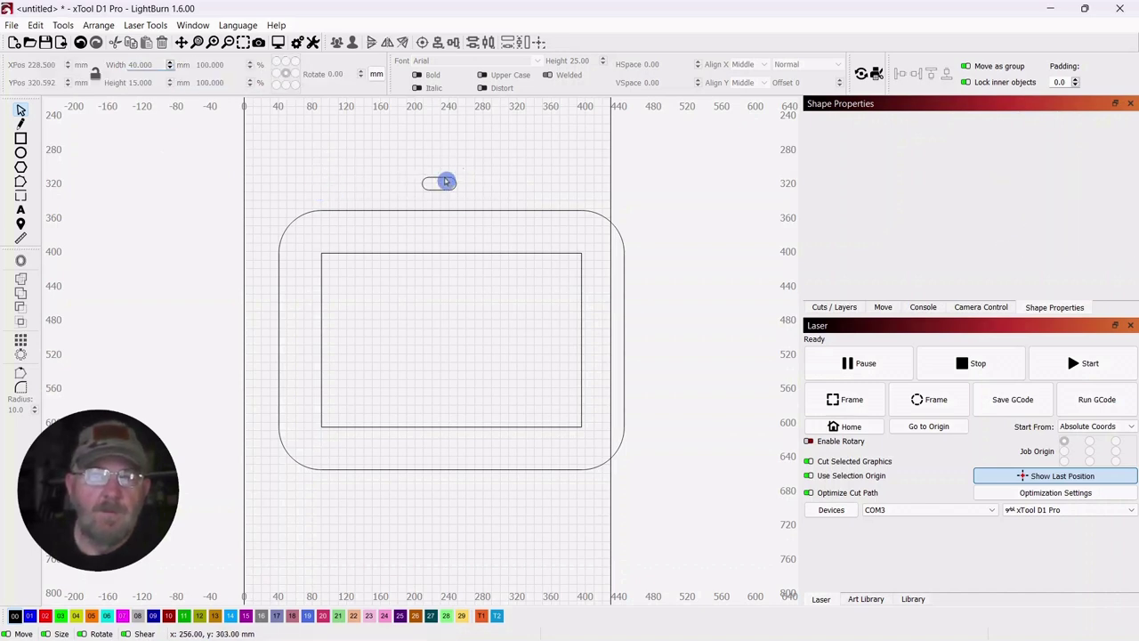
{"action": "left_click_drag", "start_coordinate": [445, 181], "coordinate": [447, 233]}
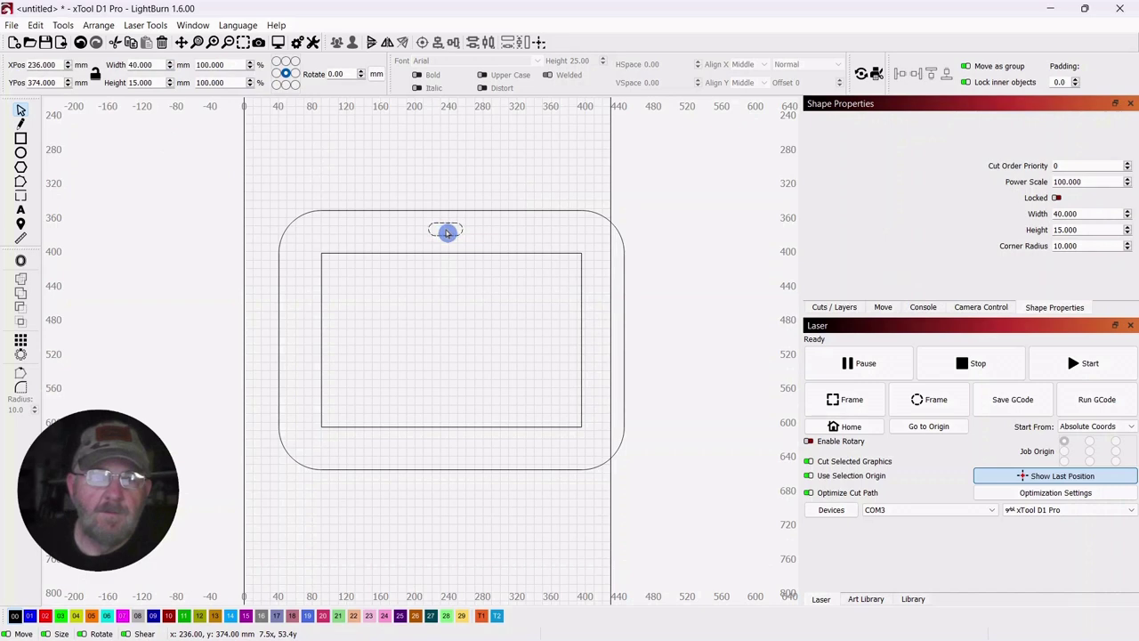
{"action": "left_click_drag", "start_coordinate": [446, 233], "coordinate": [447, 233]}
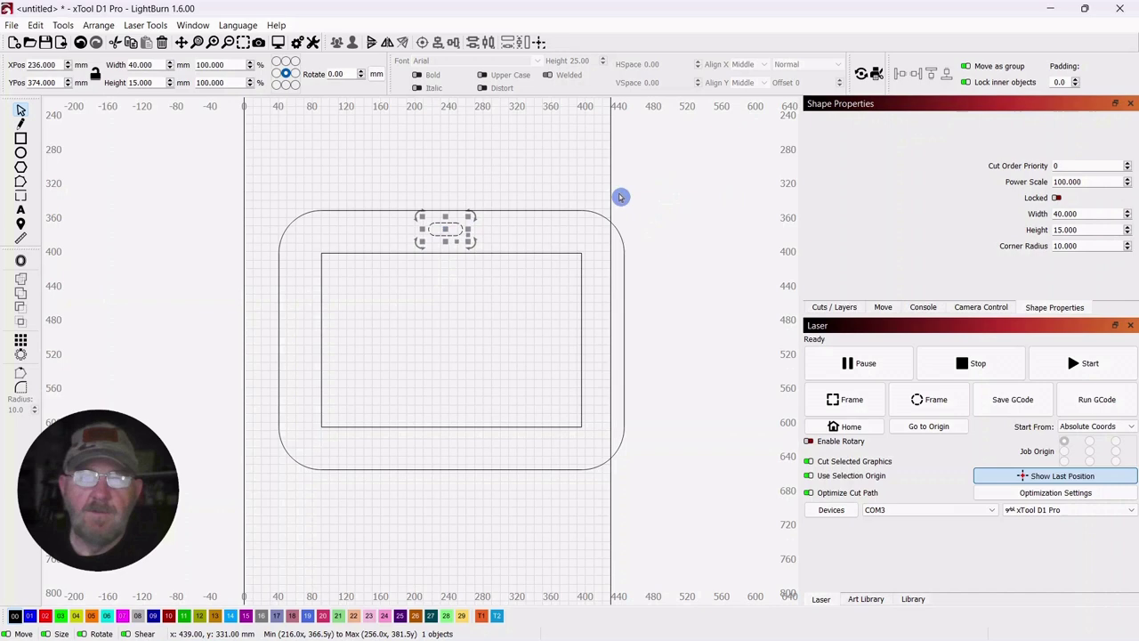
Step: Centre the slot horizontally on the outer rounded rectangle using Align V Center
{"action": "left_click", "coordinate": [586, 227], "text": "shift"}
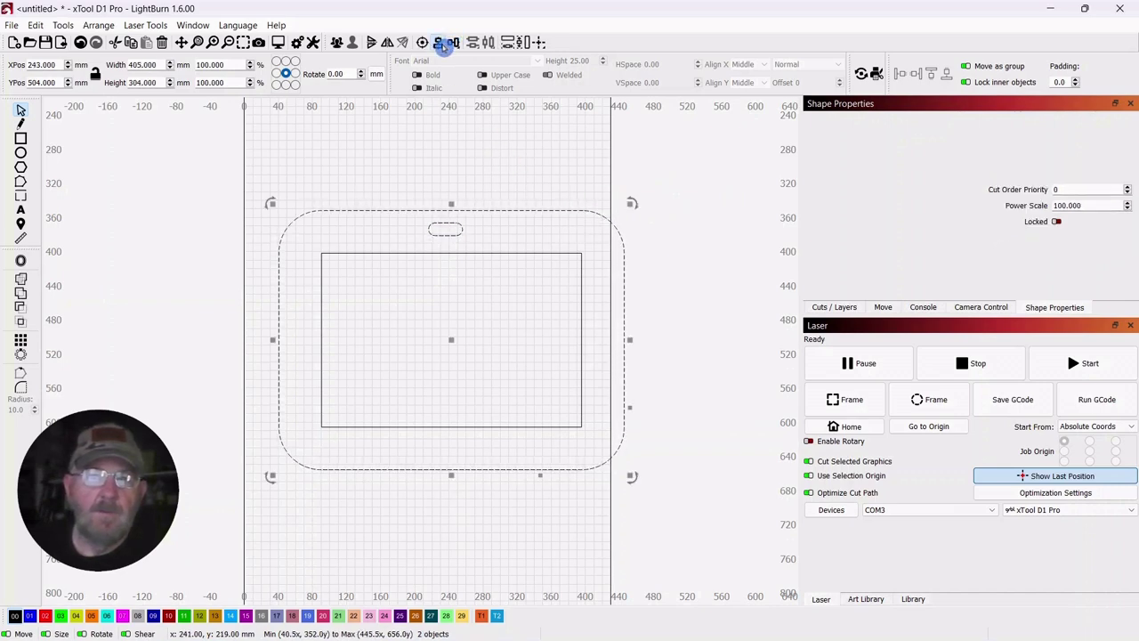
{"action": "left_click", "coordinate": [441, 45]}
{"action": "left_click", "coordinate": [492, 70]}
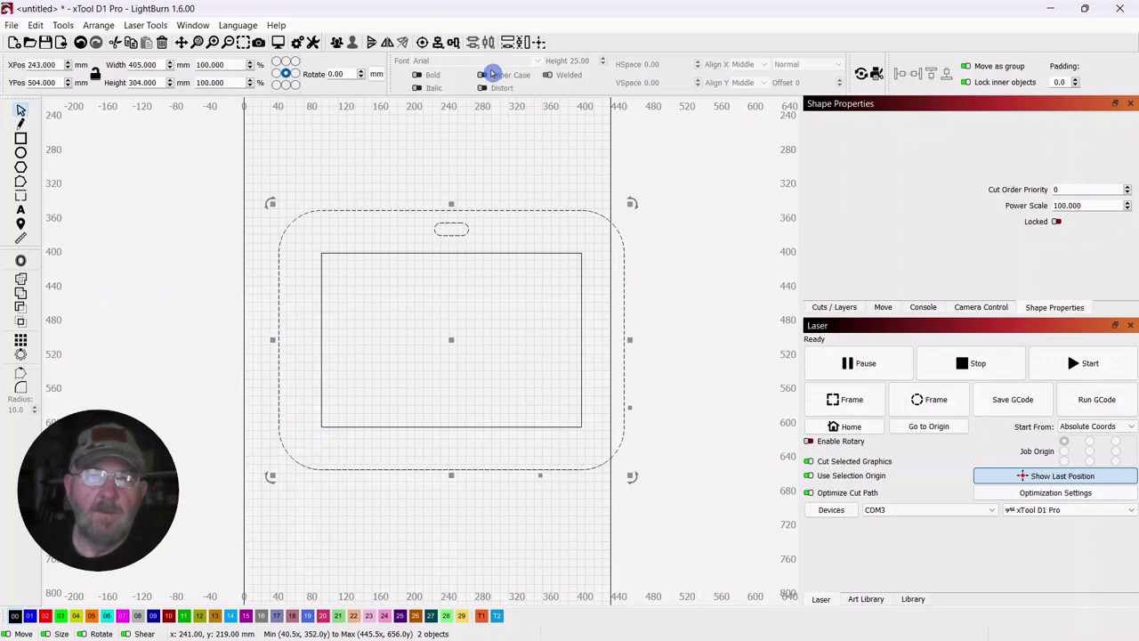
{"action": "left_click", "coordinate": [471, 142]}
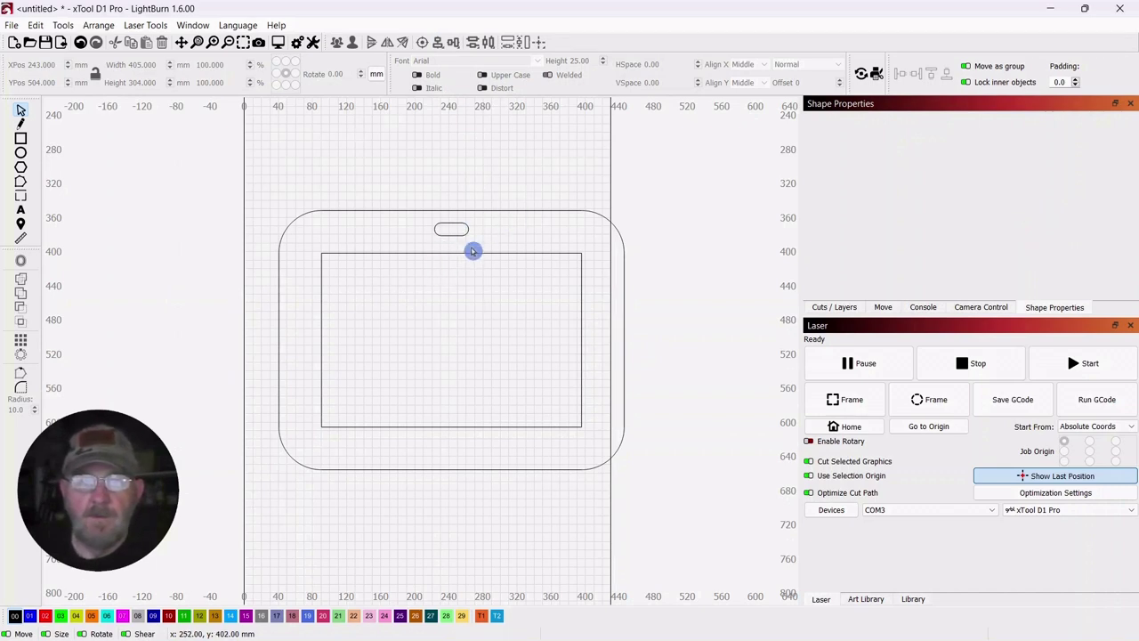
{"action": "left_click_drag", "start_coordinate": [611, 168], "coordinate": [541, 288]}
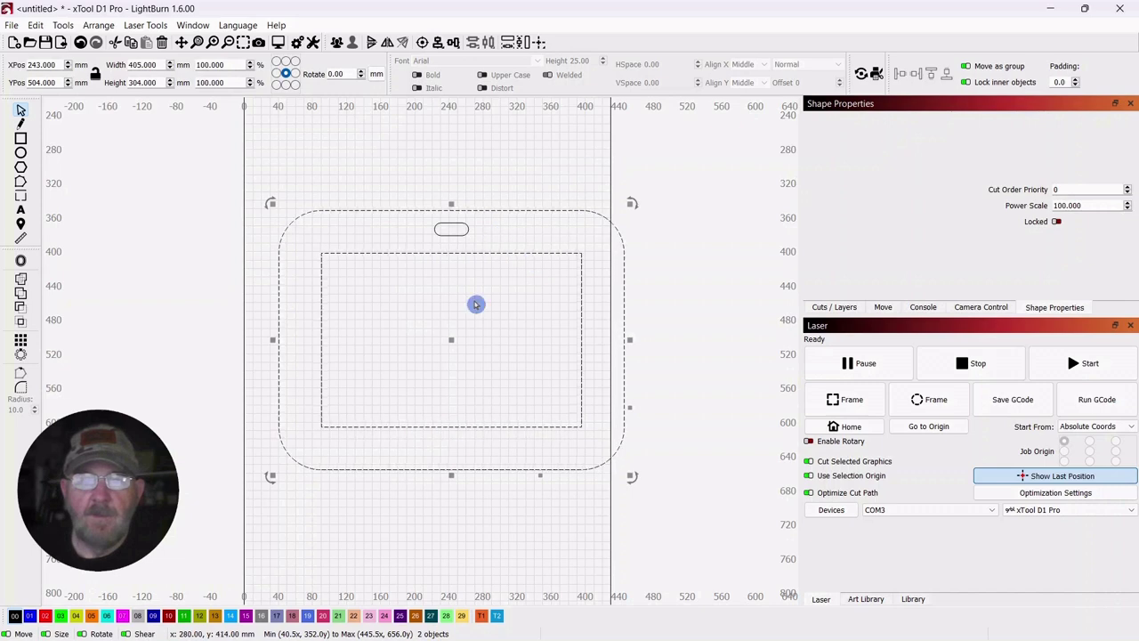
Step: Draw a guide rectangle spanning from the frame's top edge to the inner opening
{"action": "left_click", "coordinate": [538, 156]}
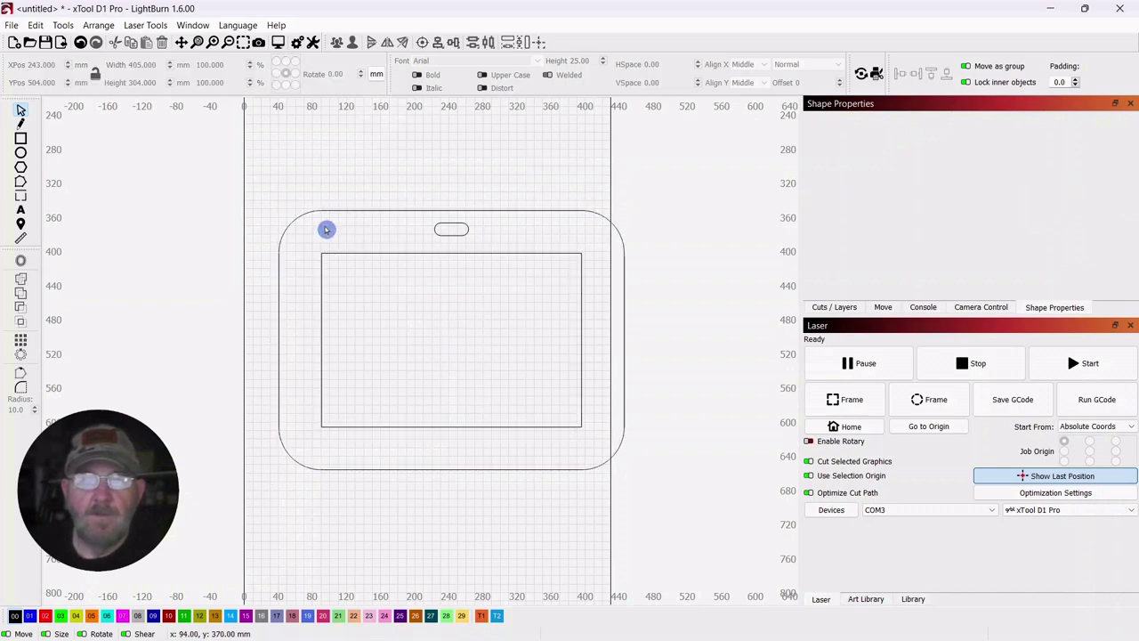
{"action": "left_click", "coordinate": [21, 138]}
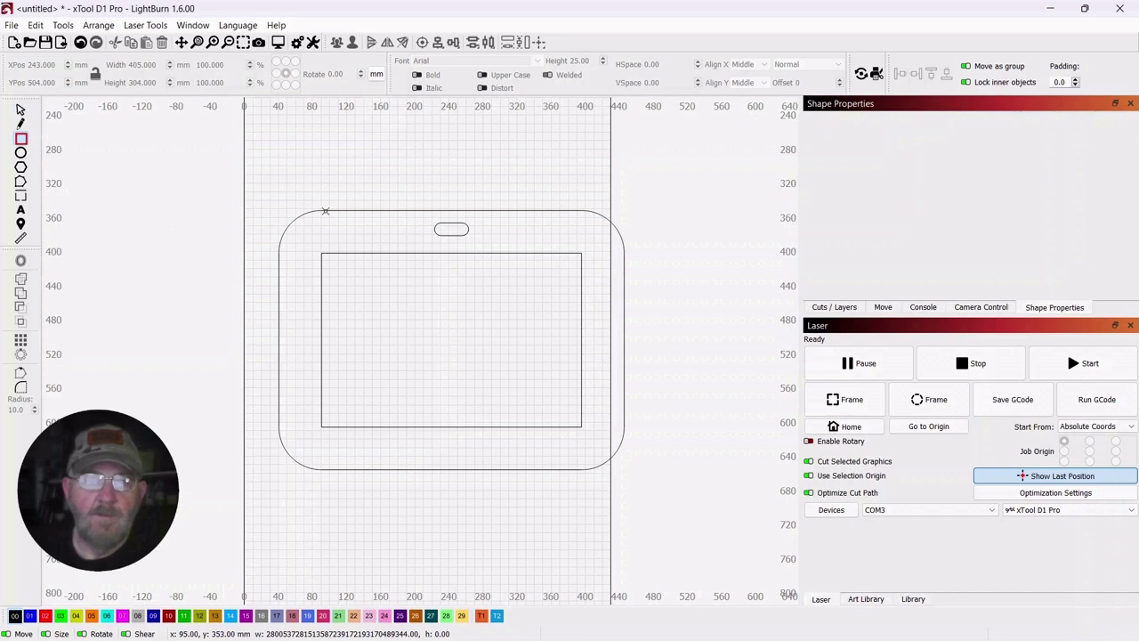
{"action": "mouse_move", "coordinate": [321, 210]}
{"action": "left_mouse_down"}
{"action": "mouse_move", "coordinate": [503, 252]}
{"action": "mouse_move", "coordinate": [580, 252]}
{"action": "left_mouse_up"}
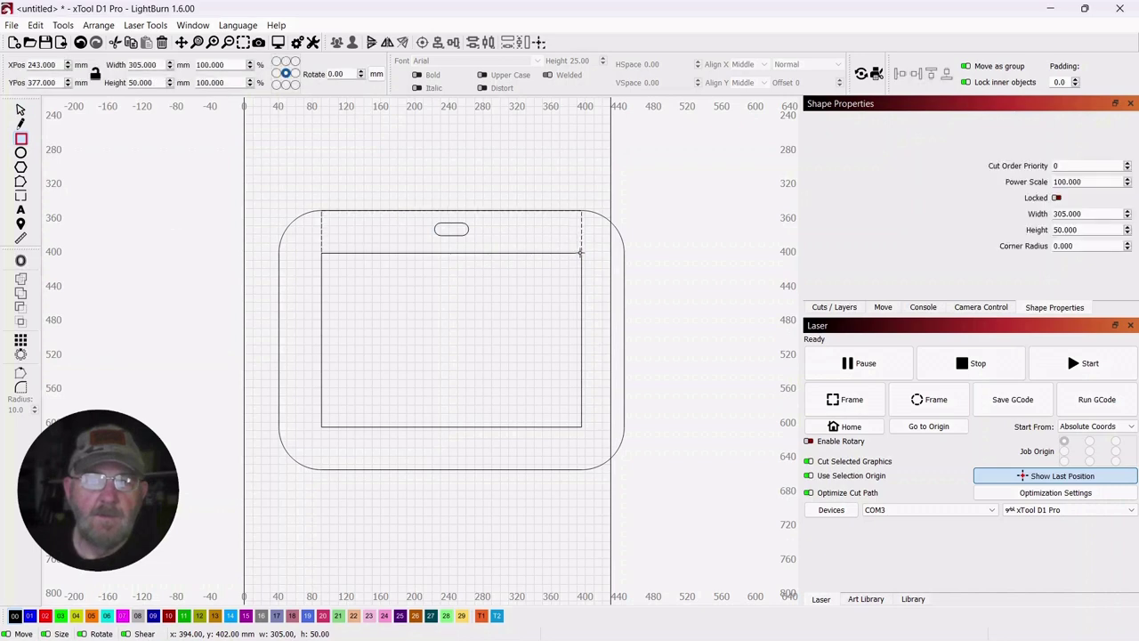
{"action": "left_click", "coordinate": [19, 110]}
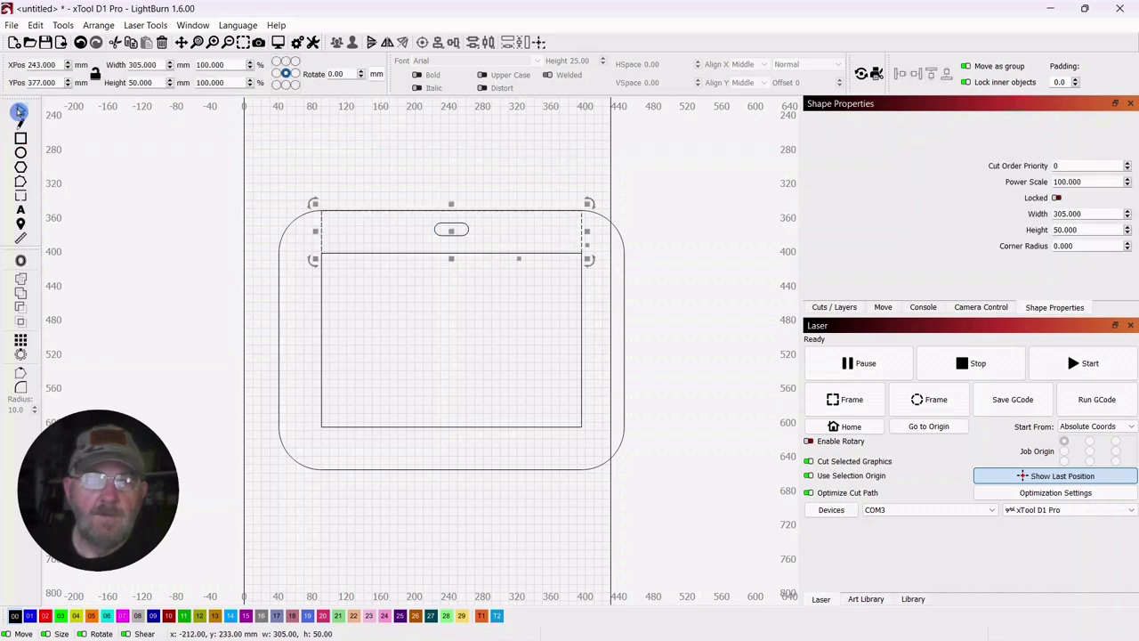
{"action": "left_click", "coordinate": [443, 160]}
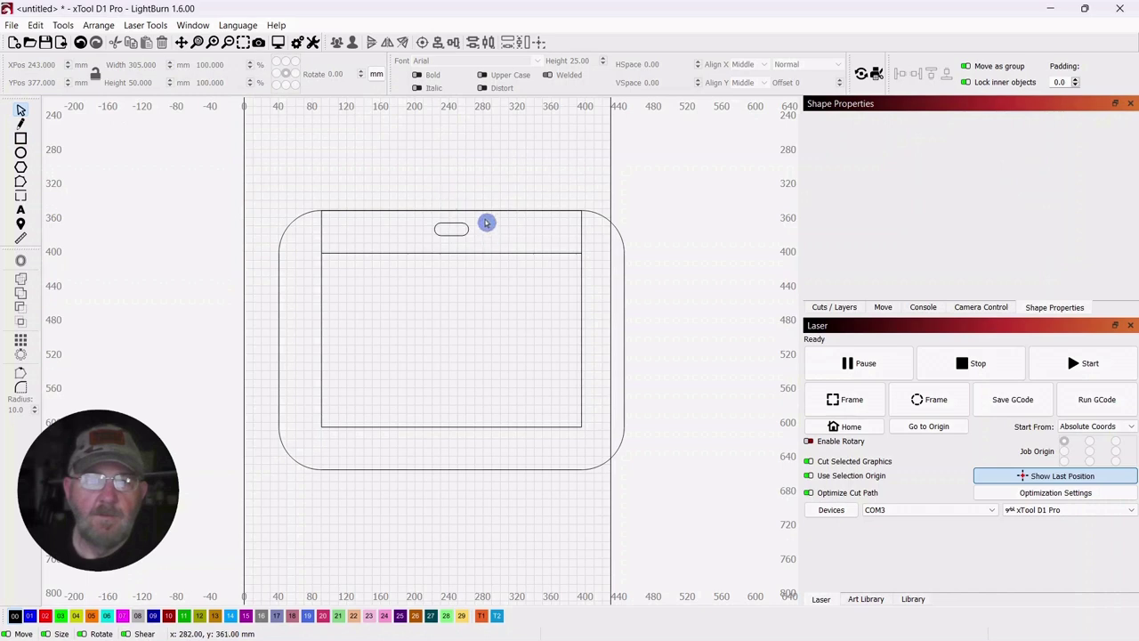
Step: Centre the slot vertically on the guide with Align H Center, then delete the guide
{"action": "left_click", "coordinate": [452, 233]}
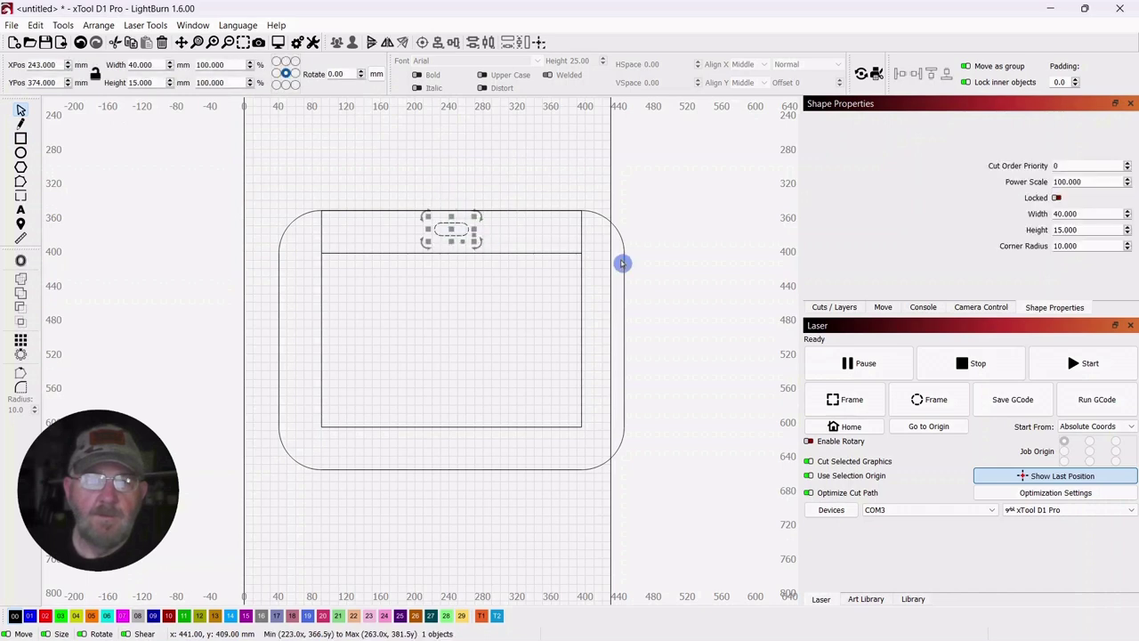
{"action": "left_click", "coordinate": [581, 238], "text": "shift"}
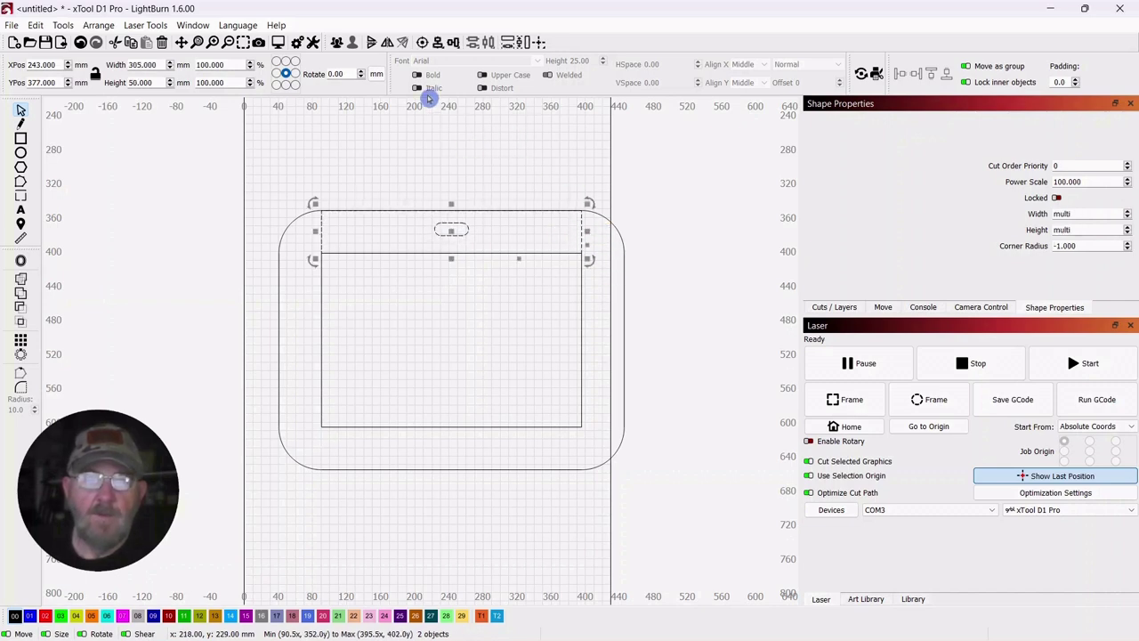
{"action": "left_click", "coordinate": [422, 44]}
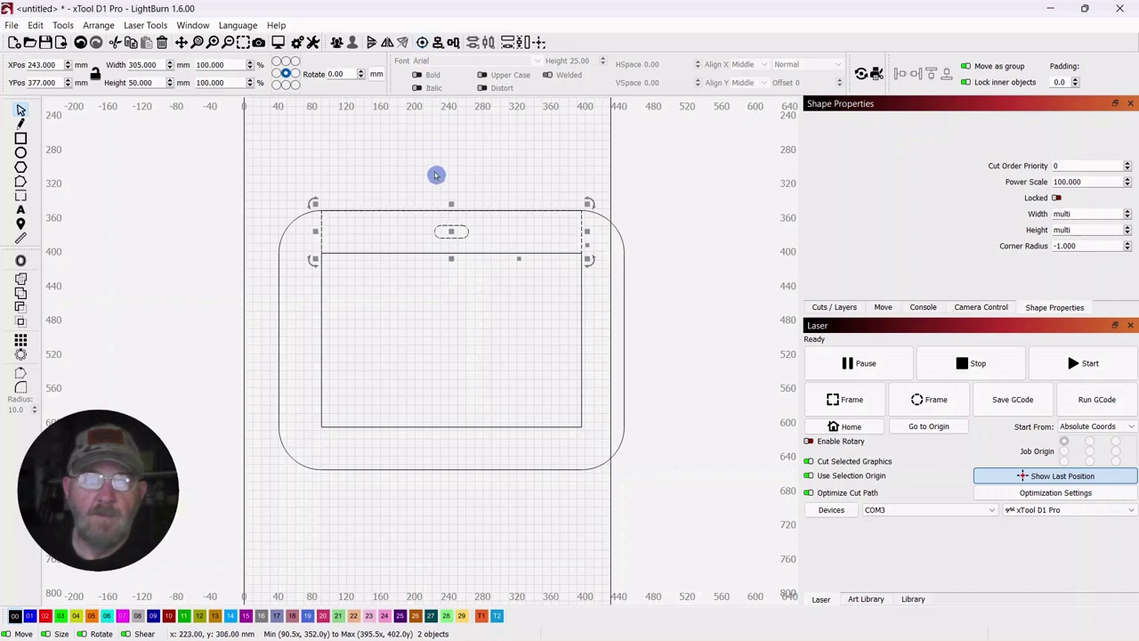
{"action": "left_click", "coordinate": [460, 167]}
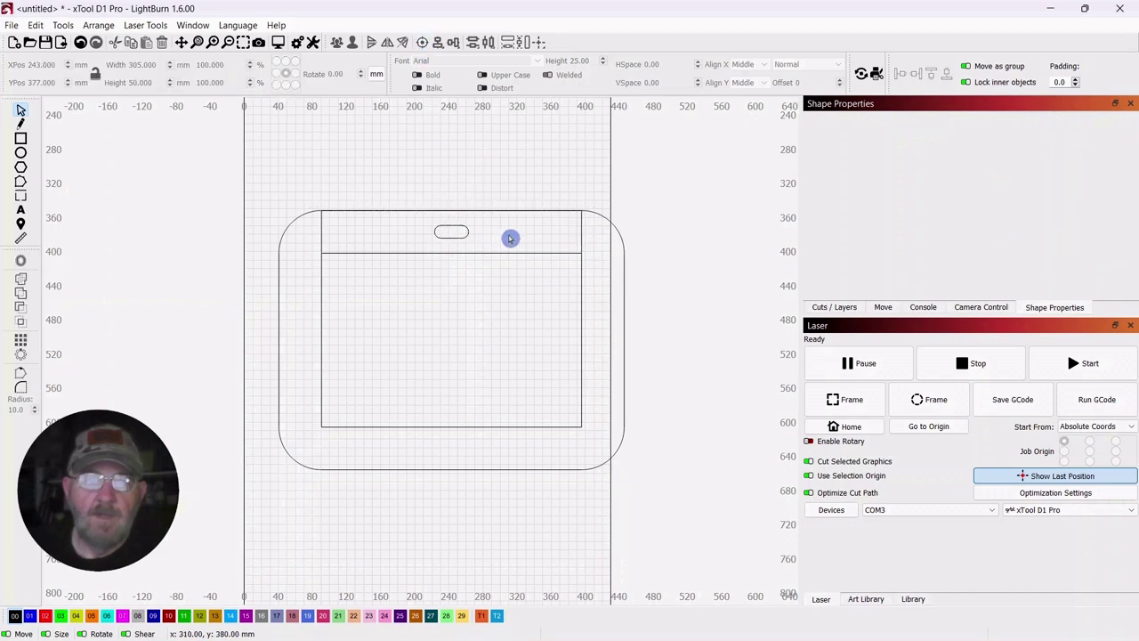
{"action": "left_click", "coordinate": [580, 243]}
{"action": "left_click", "coordinate": [524, 370]}
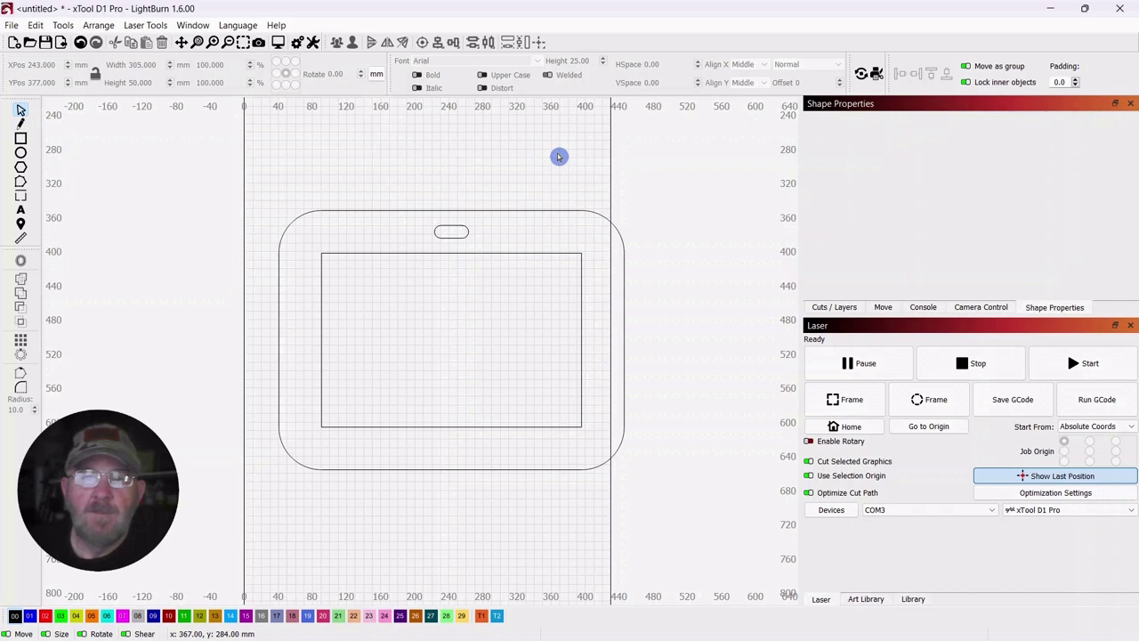
Step: Move one frame piece onto the bed, leaving the other copy beside it
{"action": "left_click_drag", "start_coordinate": [613, 169], "coordinate": [340, 337]}
{"action": "scroll", "coordinate": [341, 337], "scroll_direction": "down", "scroll_amount": 2}
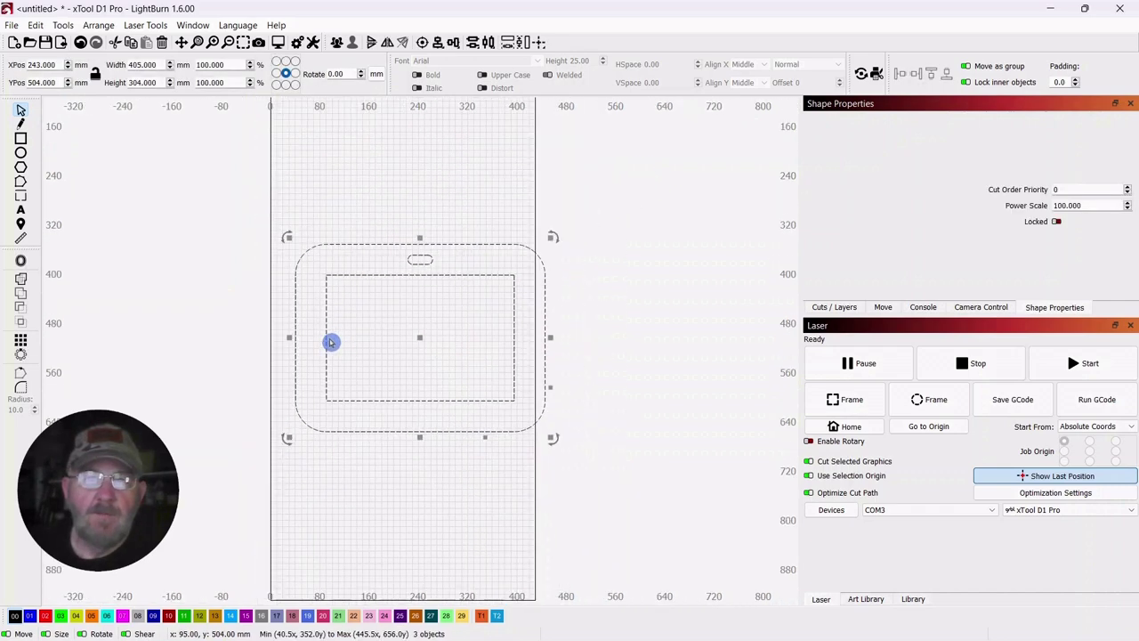
{"action": "left_click_drag", "start_coordinate": [410, 152], "coordinate": [452, 254]}
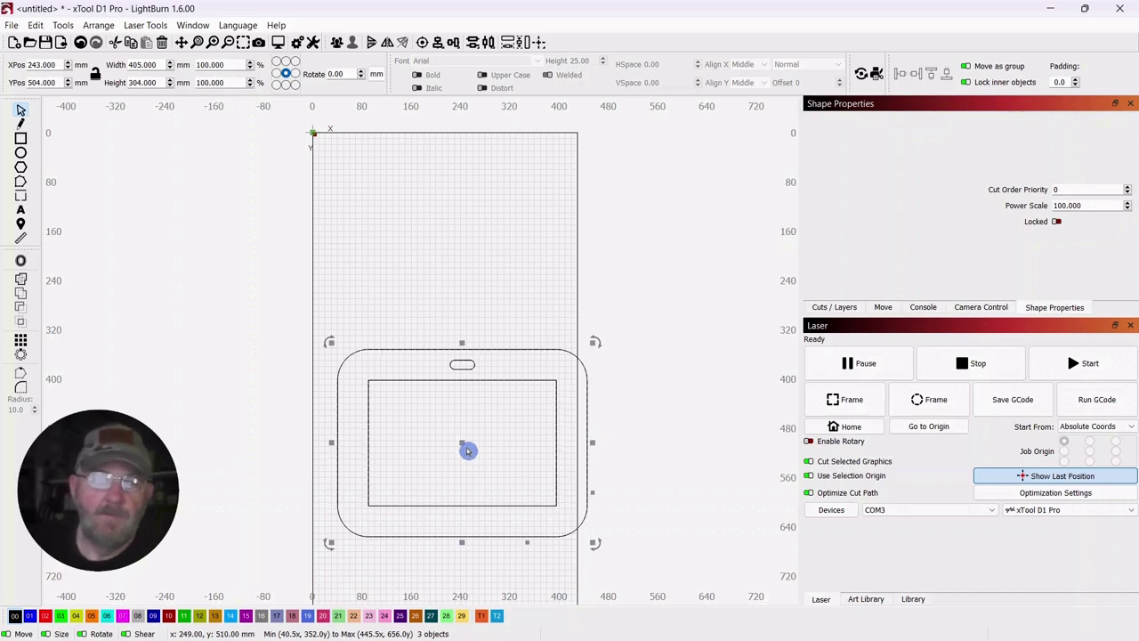
{"action": "left_click_drag", "start_coordinate": [460, 441], "coordinate": [469, 248]}
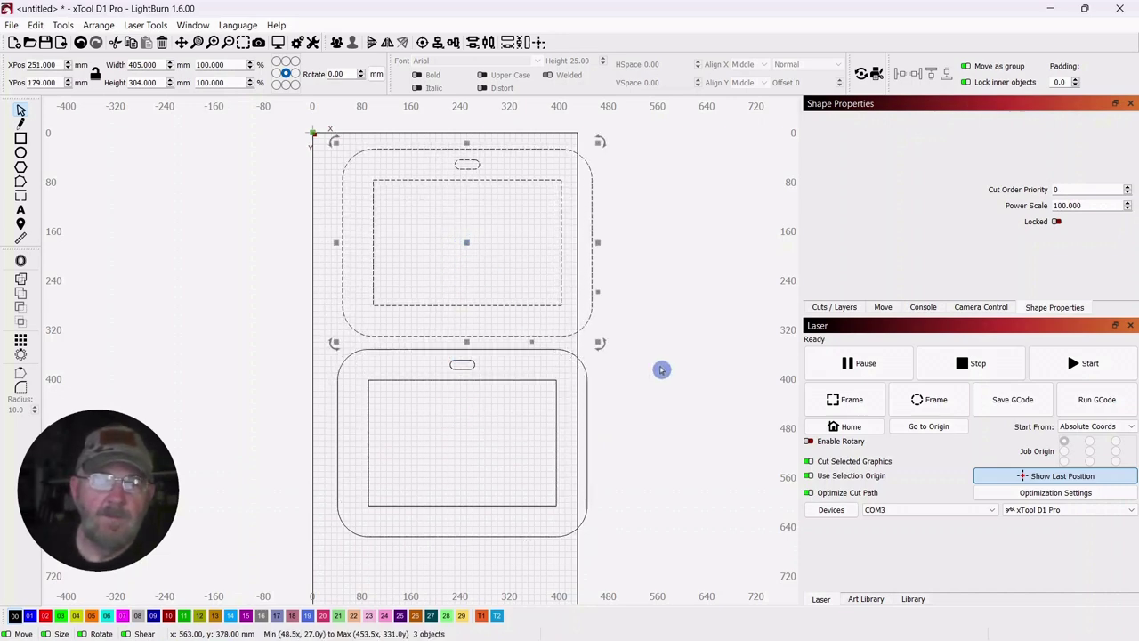
{"action": "left_click_drag", "start_coordinate": [644, 355], "coordinate": [383, 483]}
{"action": "left_click_drag", "start_coordinate": [465, 441], "coordinate": [732, 251]}
{"action": "left_click", "coordinate": [470, 175]}
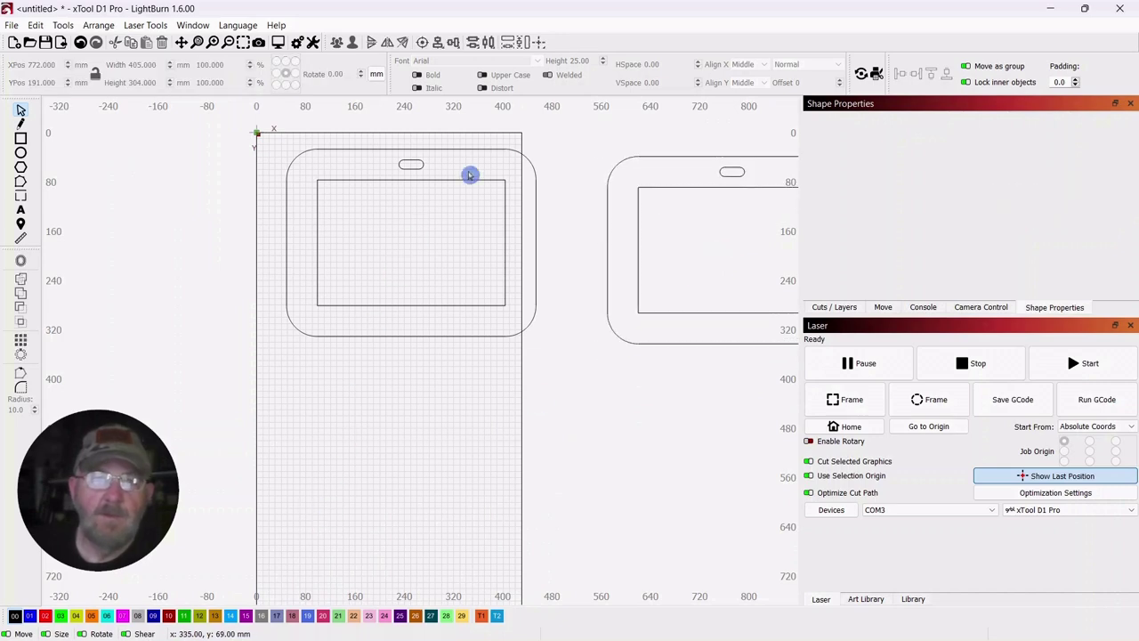
{"action": "left_click_drag", "start_coordinate": [523, 132], "coordinate": [353, 294]}
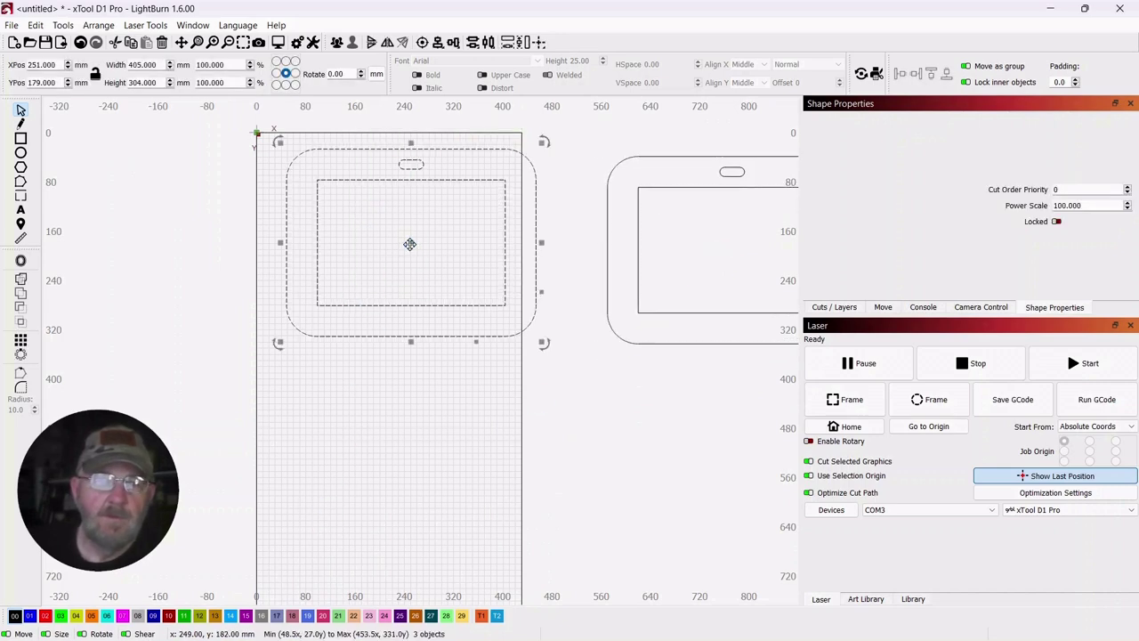
{"action": "left_click_drag", "start_coordinate": [410, 244], "coordinate": [394, 333]}
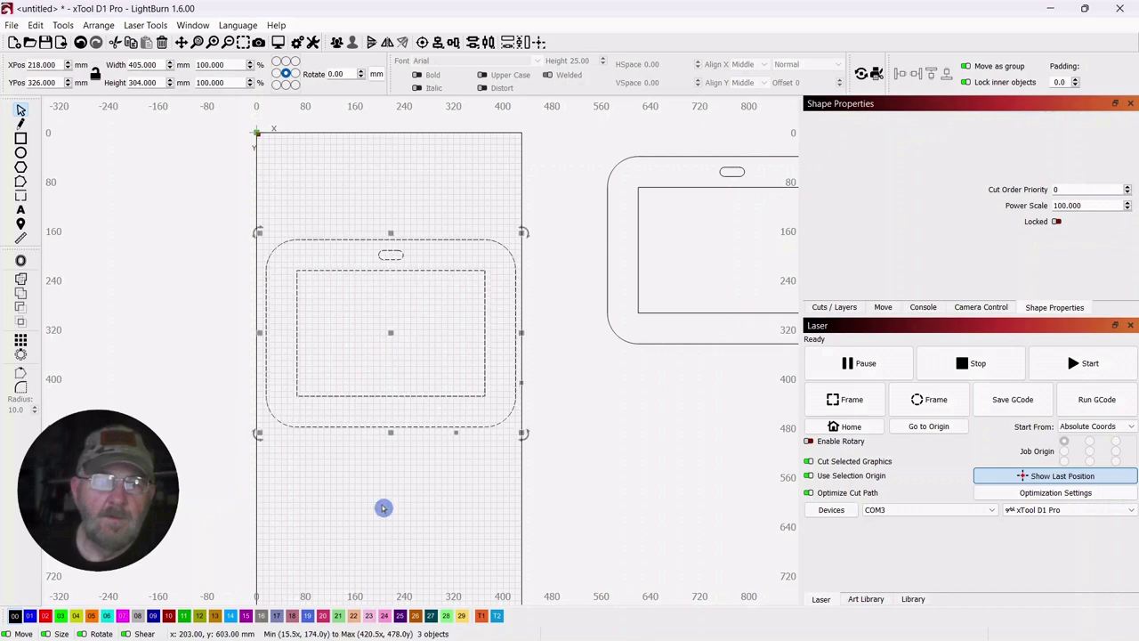
{"action": "left_click_drag", "start_coordinate": [427, 499], "coordinate": [504, 478]}
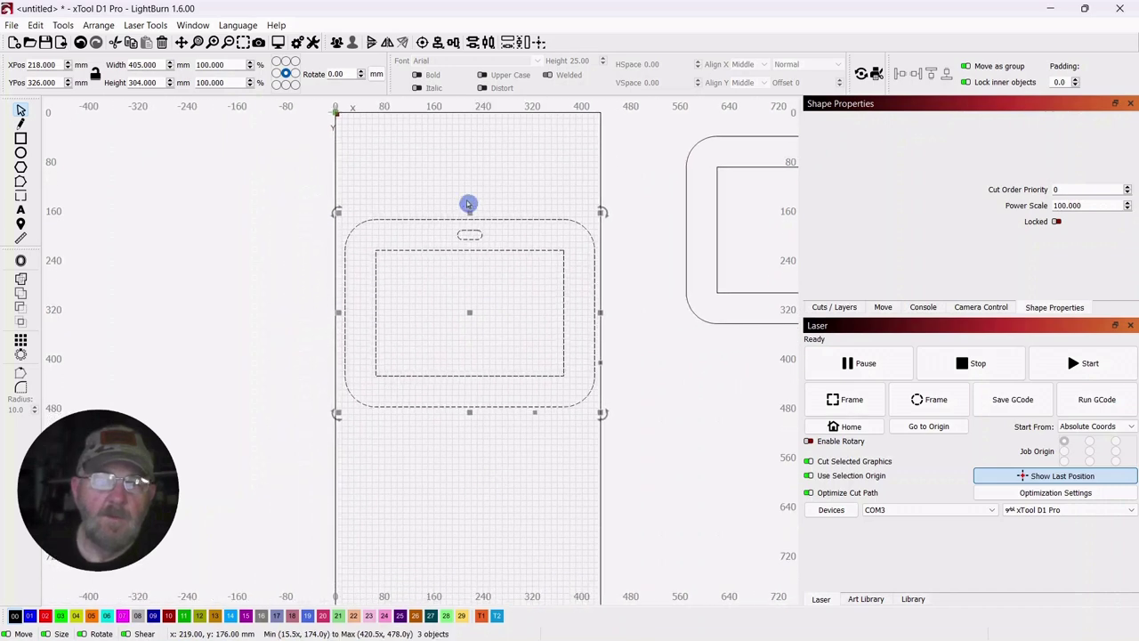
Step: Delete the hanging slot from the frame piece on the bed
{"action": "left_click", "coordinate": [451, 129]}
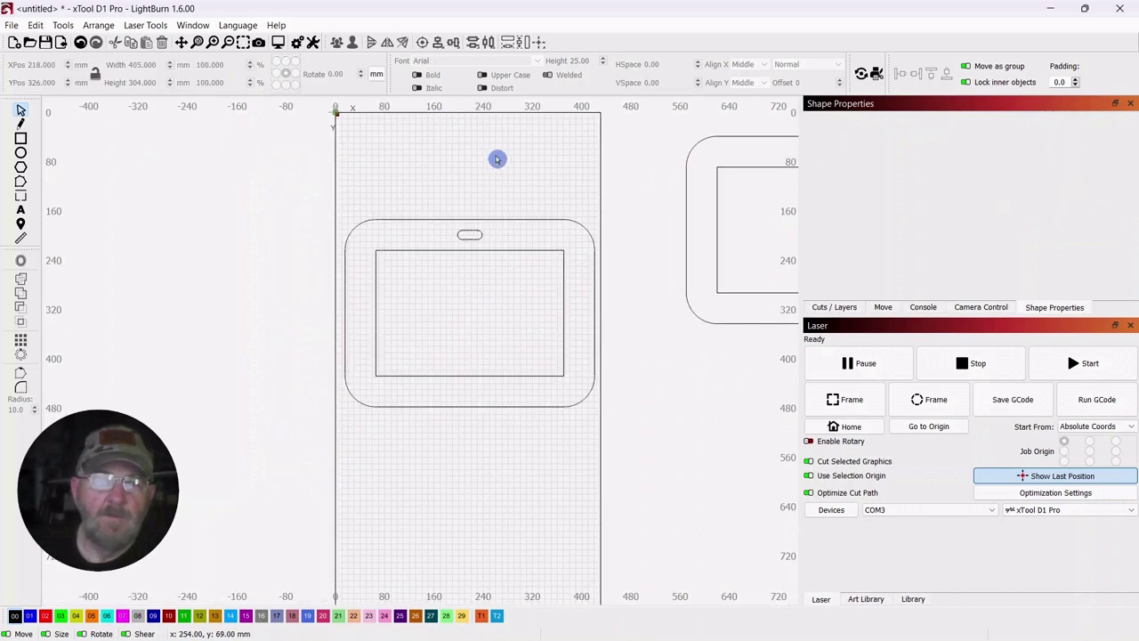
{"action": "left_click", "coordinate": [480, 235]}
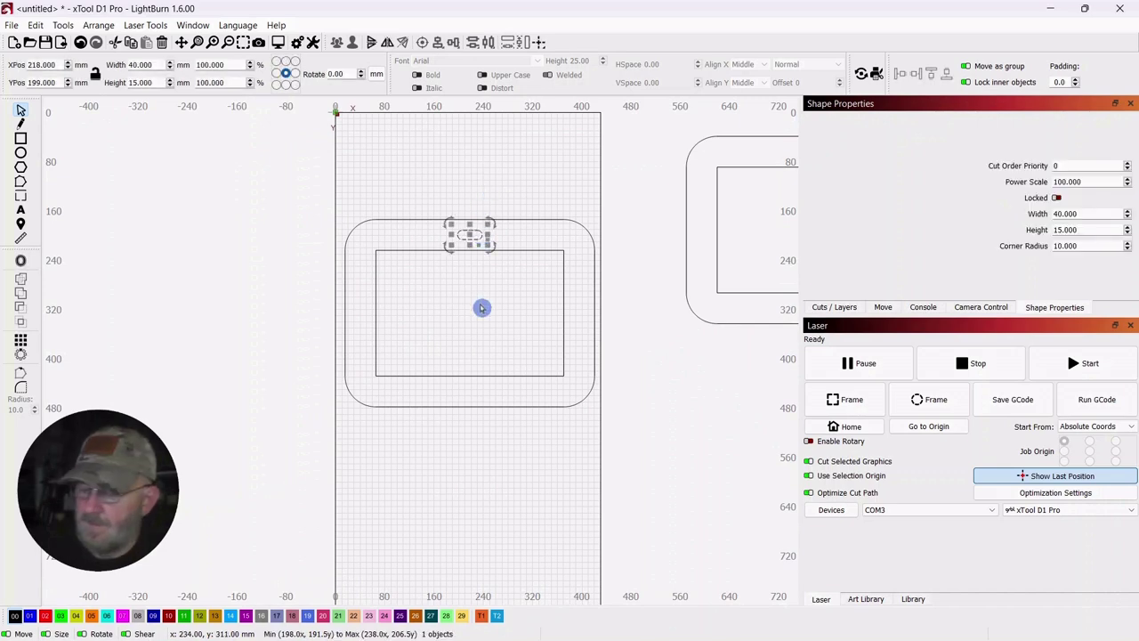
{"action": "key", "text": "Delete"}
{"action": "scroll", "coordinate": [394, 330], "scroll_direction": "down", "scroll_amount": 2}
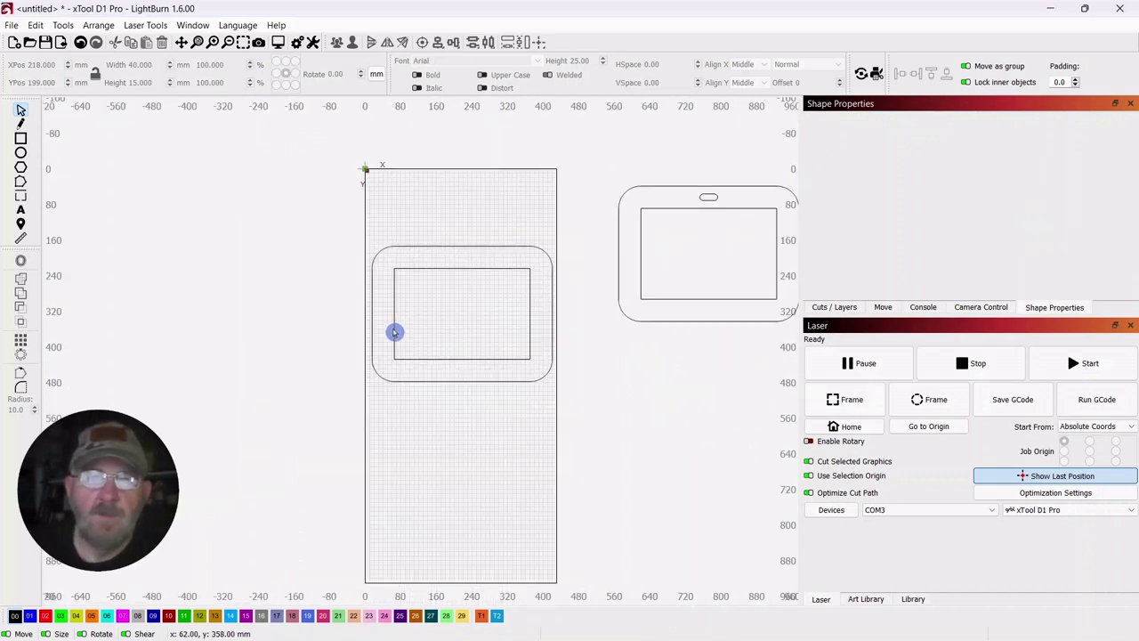
{"action": "scroll", "coordinate": [504, 217], "scroll_direction": "up", "scroll_amount": 4}
{"action": "left_click_drag", "start_coordinate": [518, 183], "coordinate": [530, 170]}
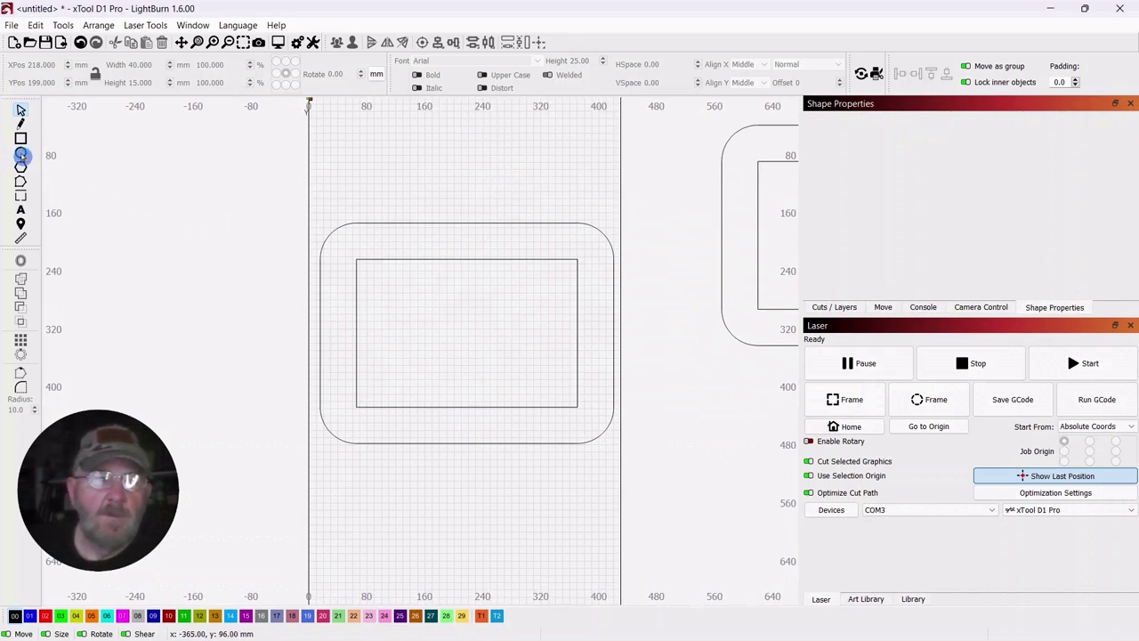
Step: Draw an ellipse inside the inner rectangle, centre it, and size it 240 × 177 mm
{"action": "left_click", "coordinate": [21, 154]}
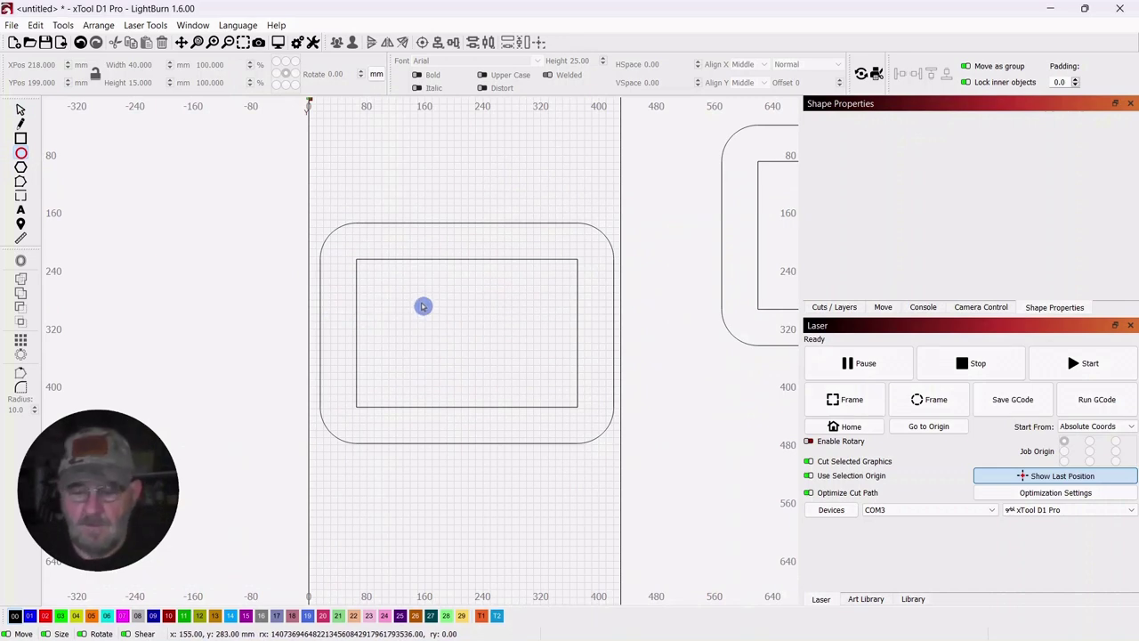
{"action": "left_click_drag", "start_coordinate": [418, 301], "coordinate": [544, 382]}
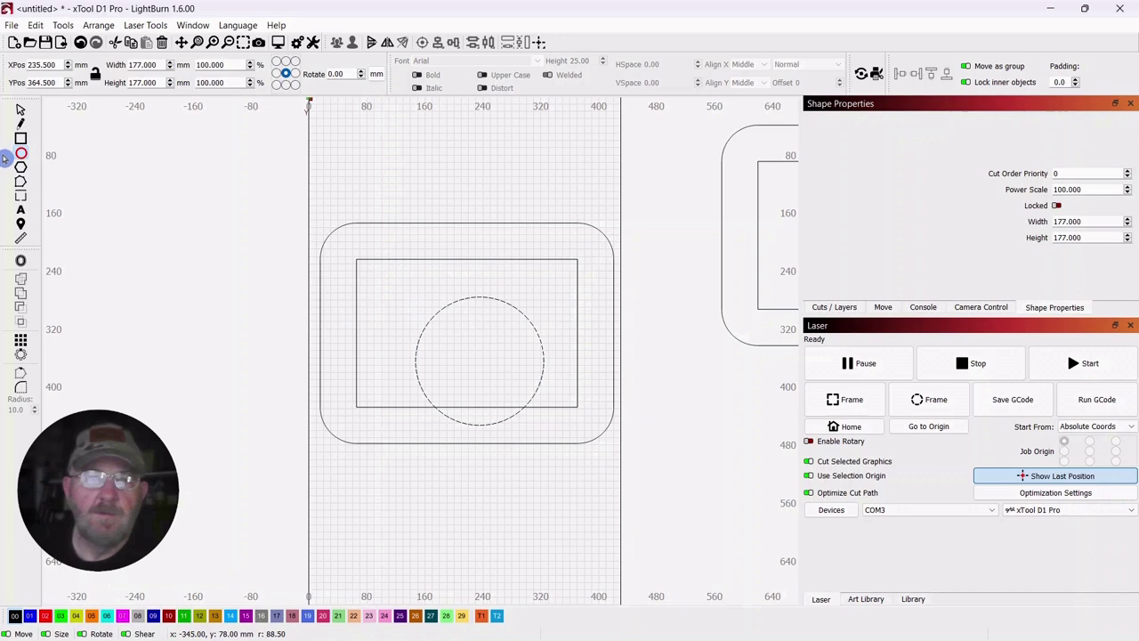
{"action": "left_click", "coordinate": [20, 111]}
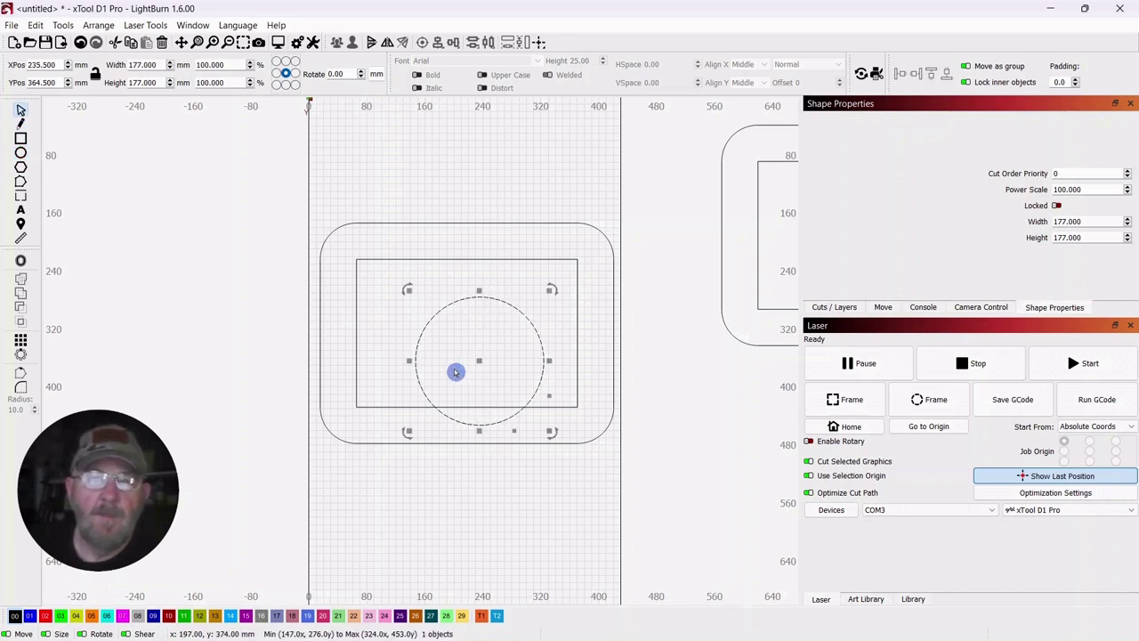
{"action": "left_click_drag", "start_coordinate": [478, 362], "coordinate": [467, 331]}
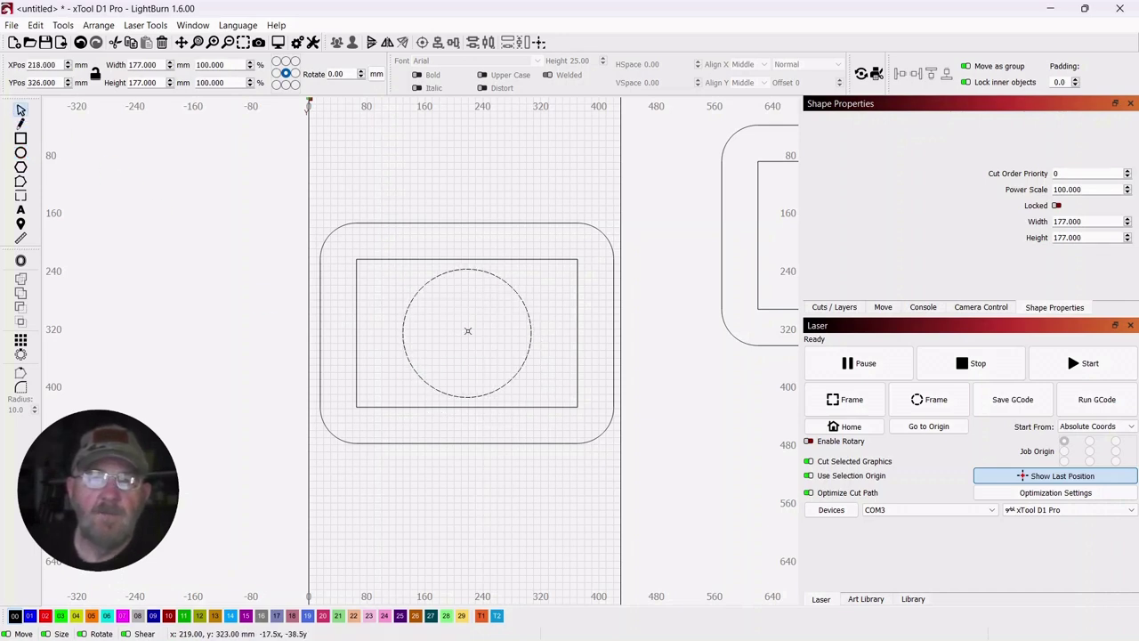
{"action": "left_click", "coordinate": [475, 322]}
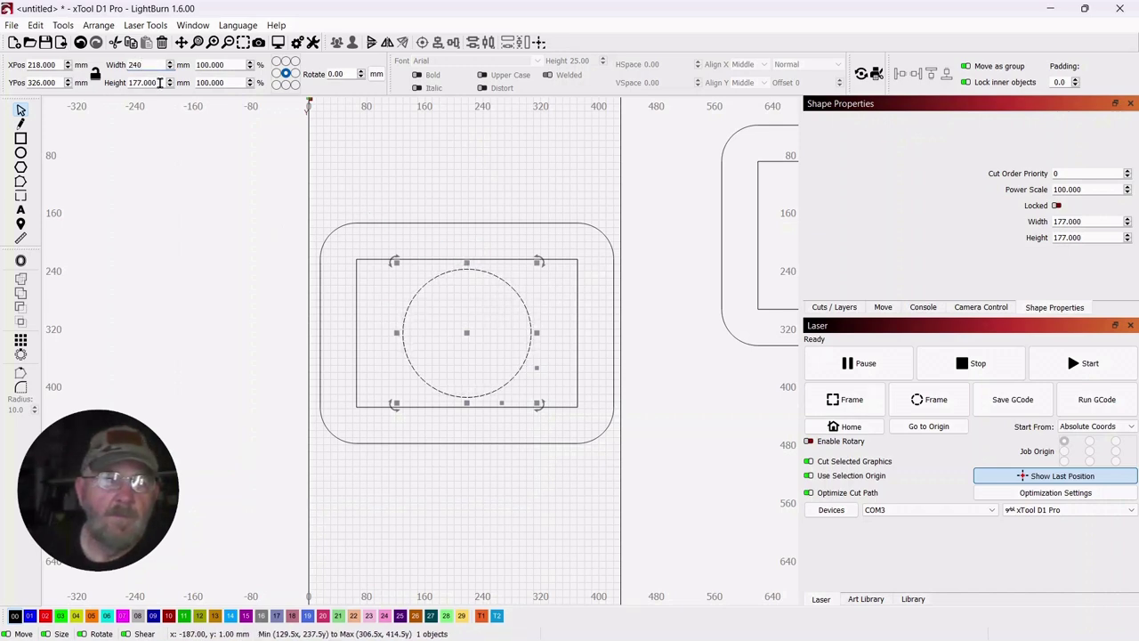
{"action": "key", "text": "Tab"}
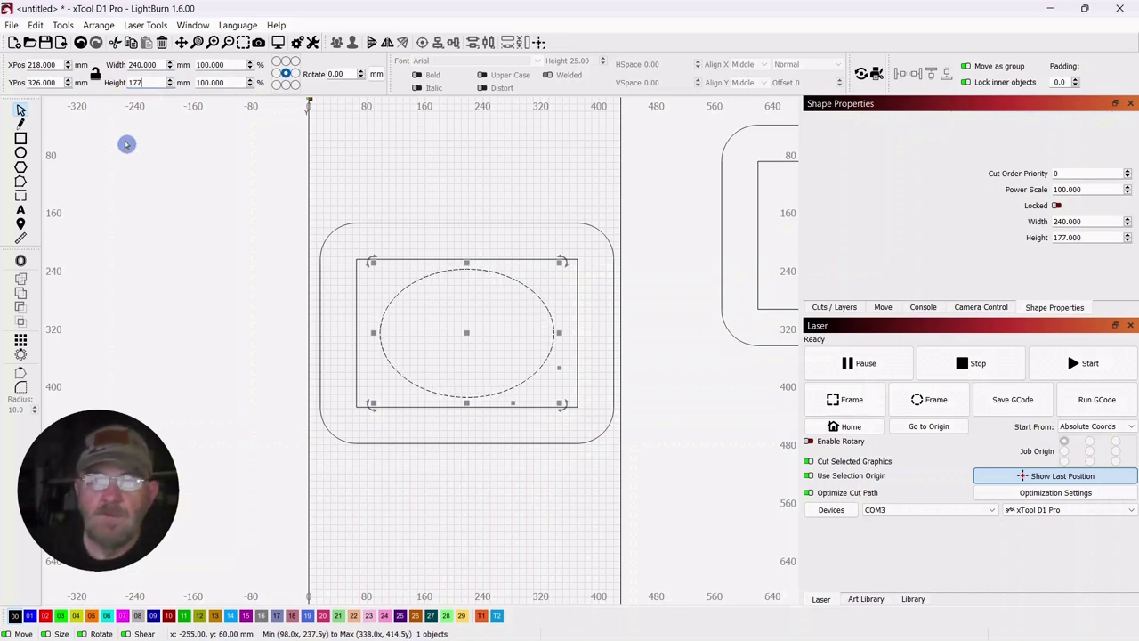
{"action": "left_click", "coordinate": [459, 172]}
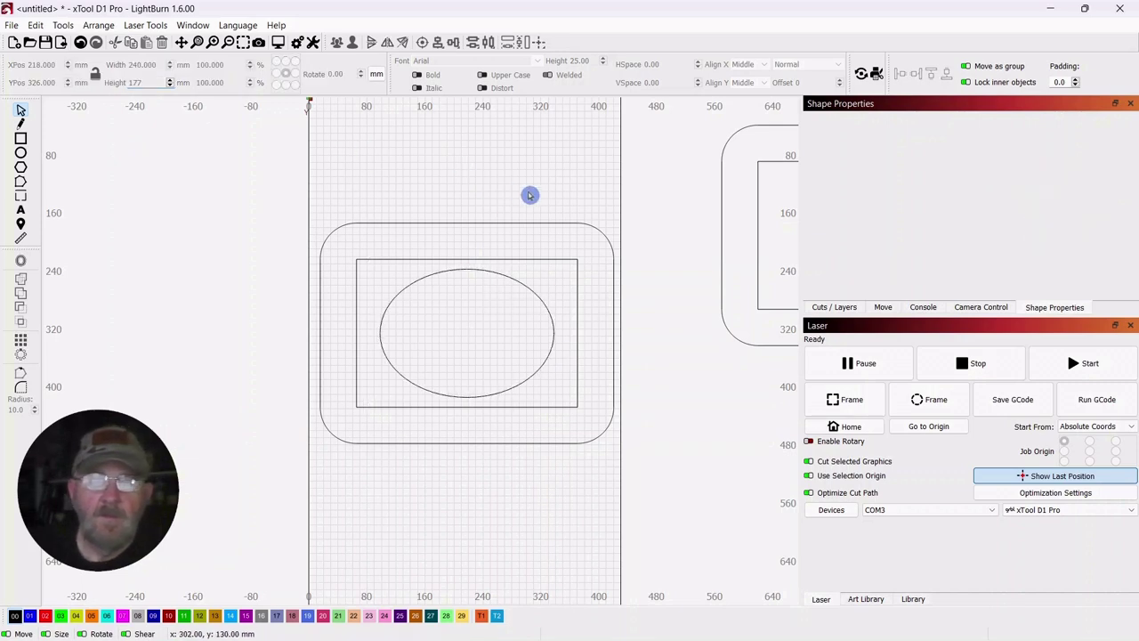
Step: Put the front piece's inner rectangle on the T1 tool layer
{"action": "left_click", "coordinate": [551, 269]}
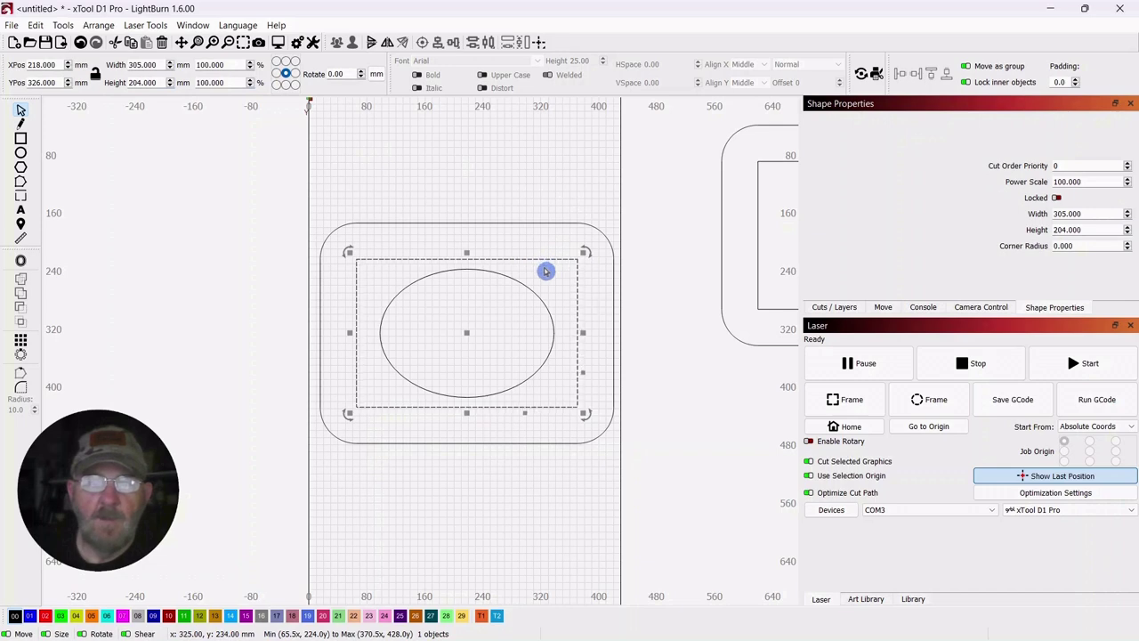
{"action": "left_click", "coordinate": [480, 617]}
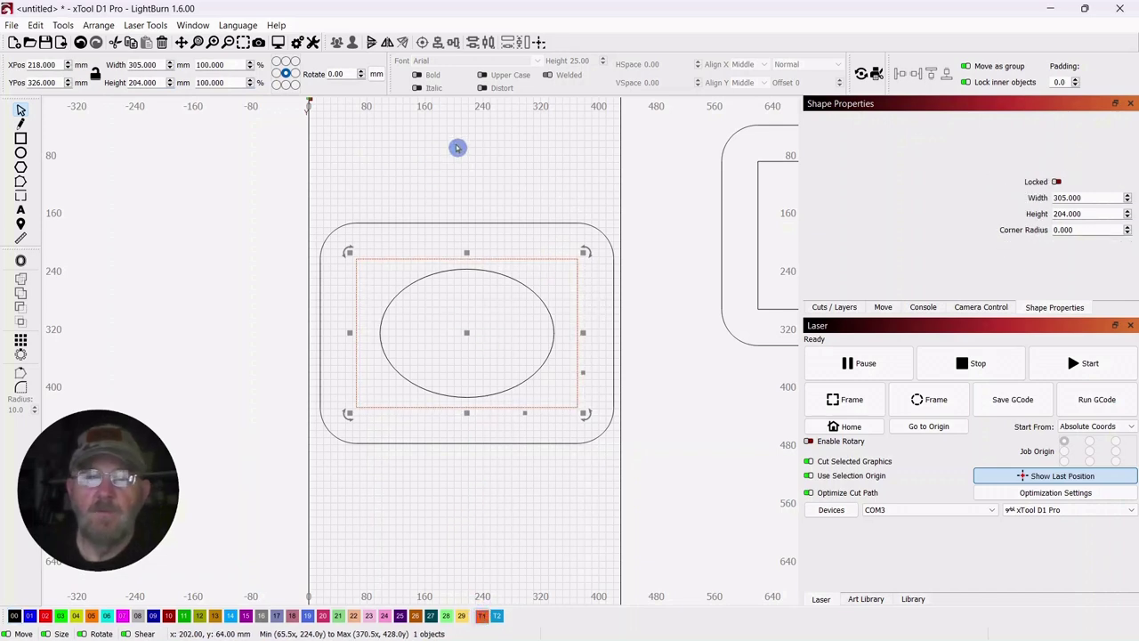
{"action": "left_click", "coordinate": [438, 193]}
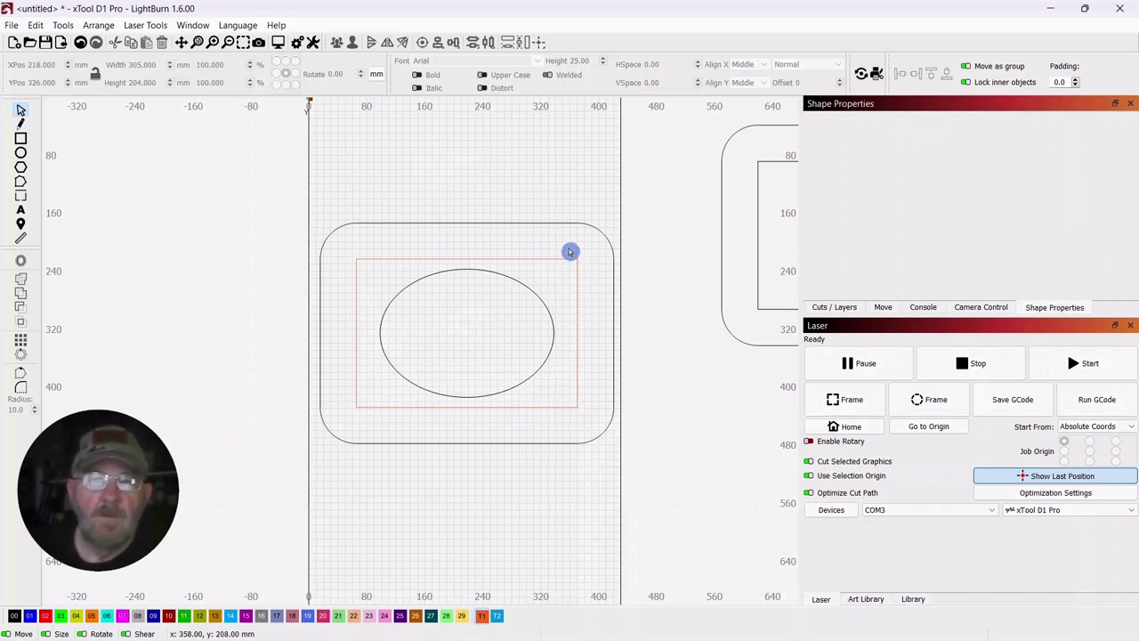
Step: Select the oval together with the inner rectangle to check they stay centred
{"action": "left_click", "coordinate": [531, 303]}
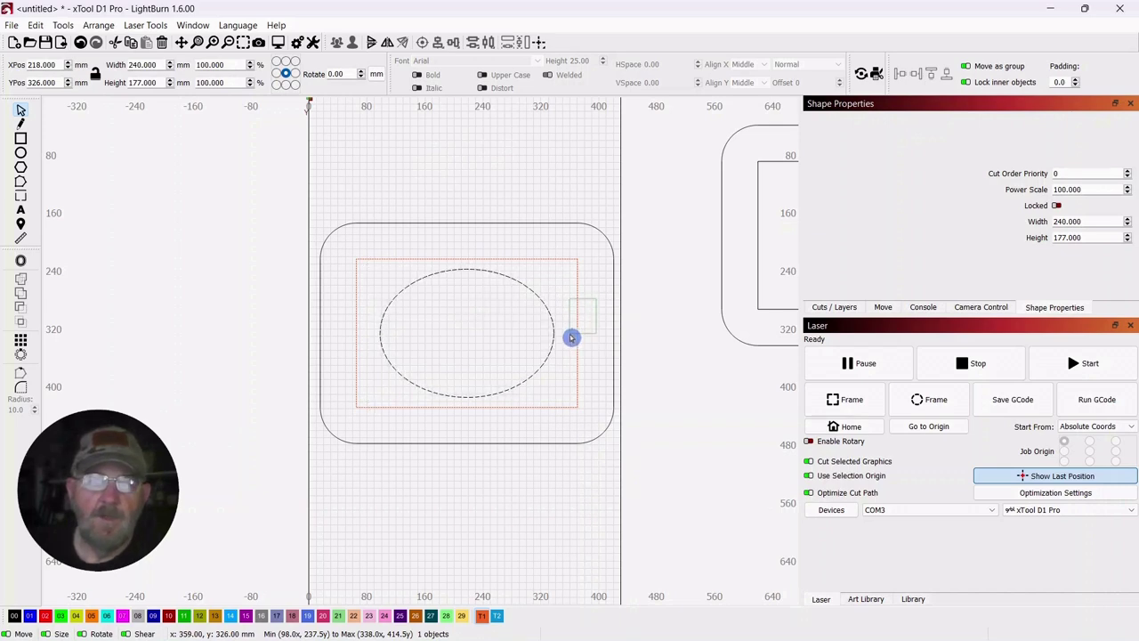
{"action": "left_click", "coordinate": [574, 335], "text": "shift"}
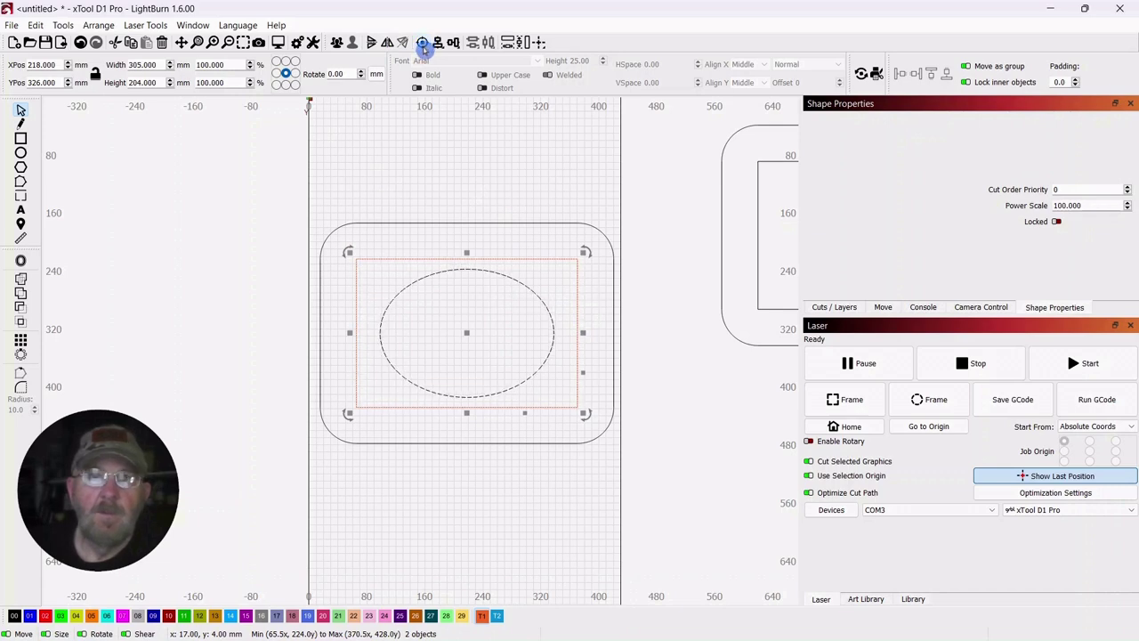
{"action": "left_click", "coordinate": [434, 161]}
{"action": "scroll", "coordinate": [434, 164], "scroll_direction": "down", "scroll_amount": 1}
{"action": "scroll", "coordinate": [434, 164], "scroll_direction": "down", "scroll_amount": 1}
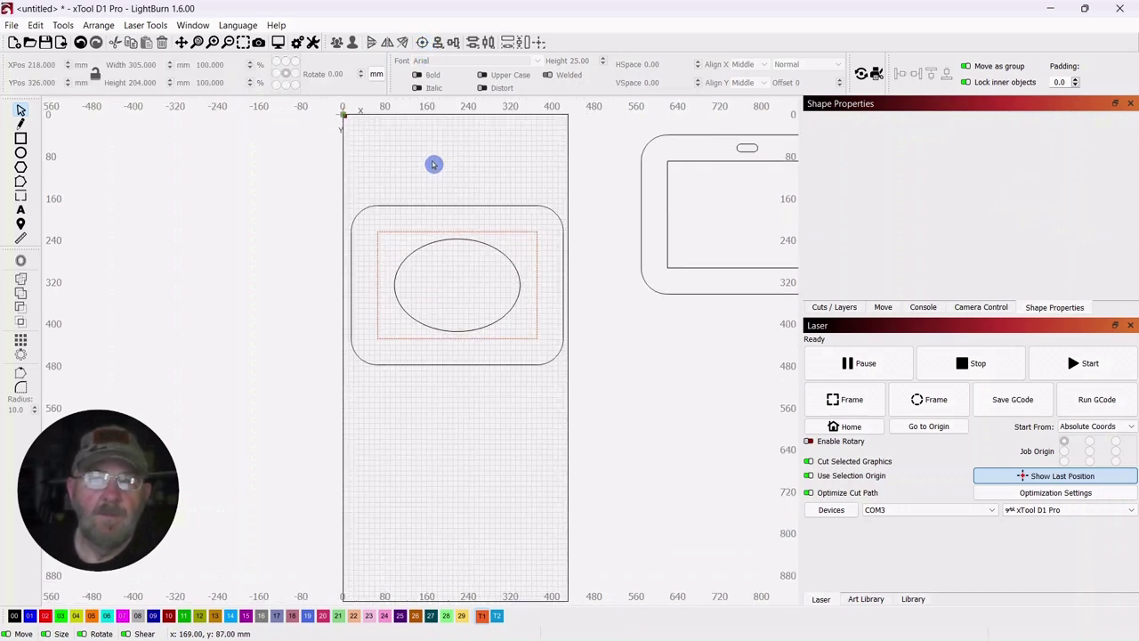
{"action": "scroll", "coordinate": [434, 163], "scroll_direction": "up", "scroll_amount": 2}
Step: Move the oval front piece to the top of the bed
{"action": "left_click_drag", "start_coordinate": [580, 187], "coordinate": [341, 432]}
{"action": "left_click_drag", "start_coordinate": [466, 336], "coordinate": [470, 238]}
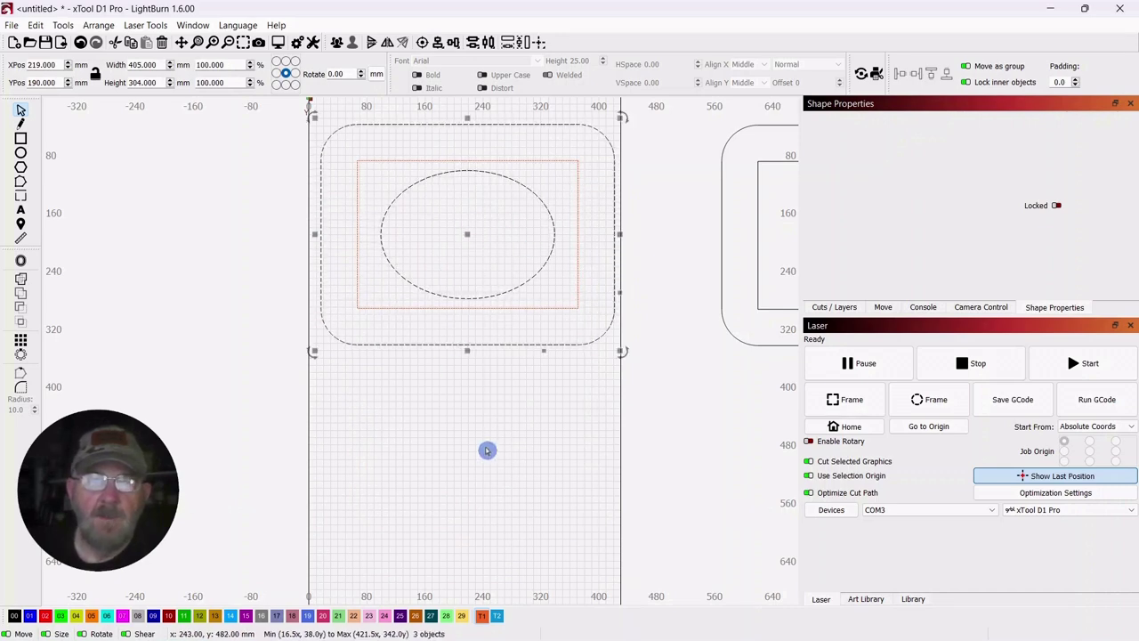
{"action": "scroll", "coordinate": [487, 451], "scroll_direction": "down", "scroll_amount": 3}
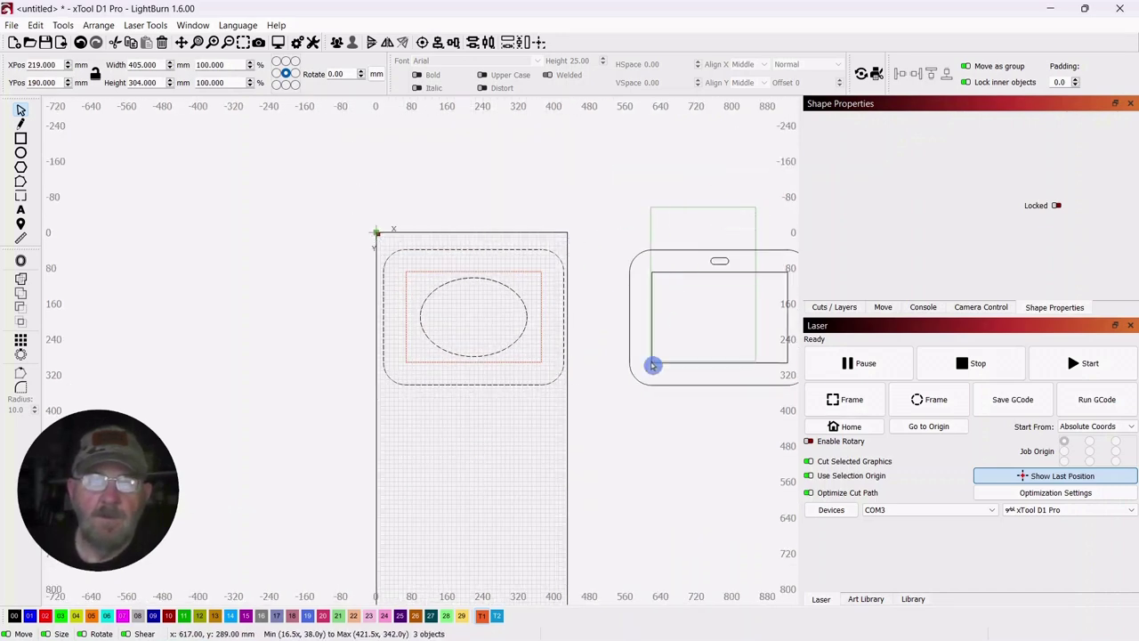
Step: Place the slotted back piece below it at X 220, Y 508 mm and show Cuts / Layers
{"action": "left_click_drag", "start_coordinate": [756, 207], "coordinate": [652, 363]}
{"action": "left_click_drag", "start_coordinate": [717, 320], "coordinate": [476, 461]}
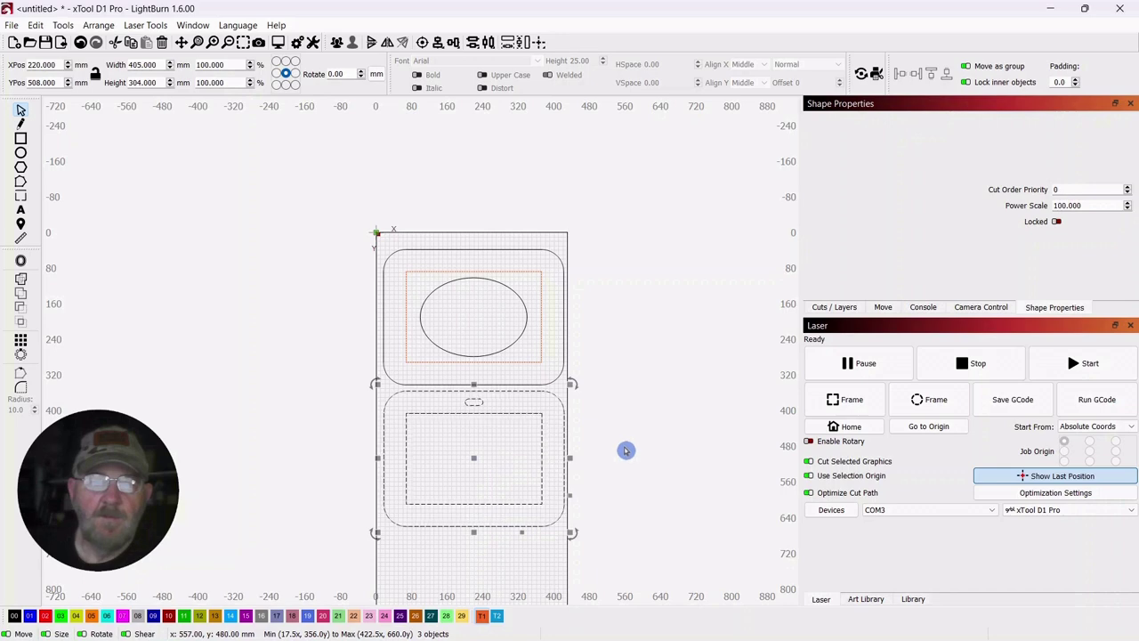
{"action": "left_click_drag", "start_coordinate": [623, 451], "coordinate": [676, 353]}
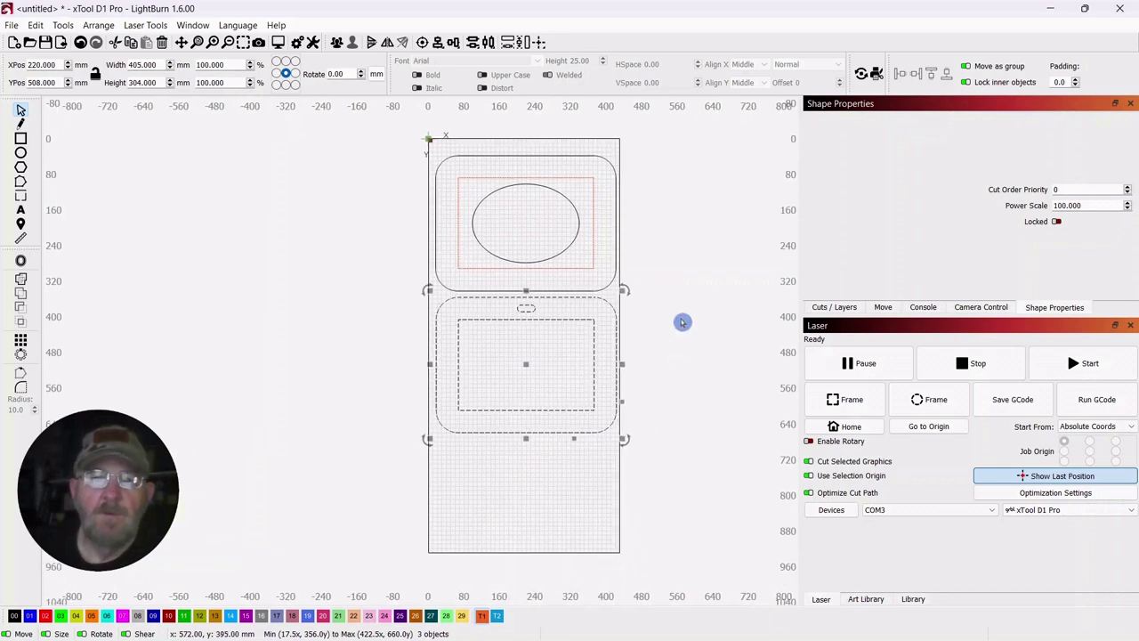
{"action": "left_click", "coordinate": [656, 277]}
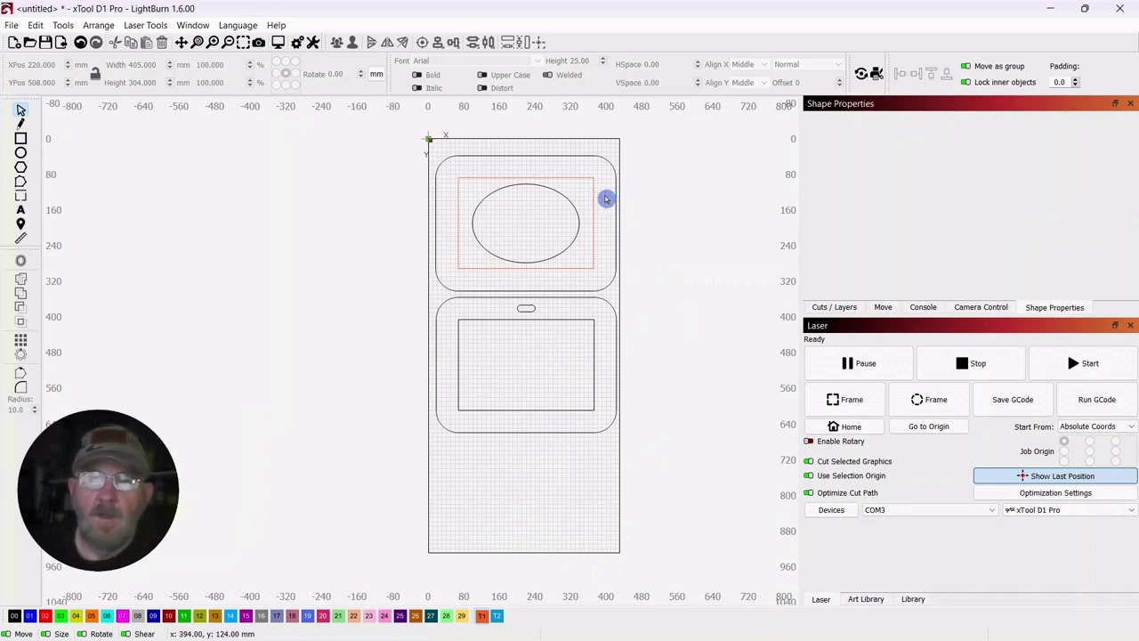
{"action": "left_click", "coordinate": [840, 308]}
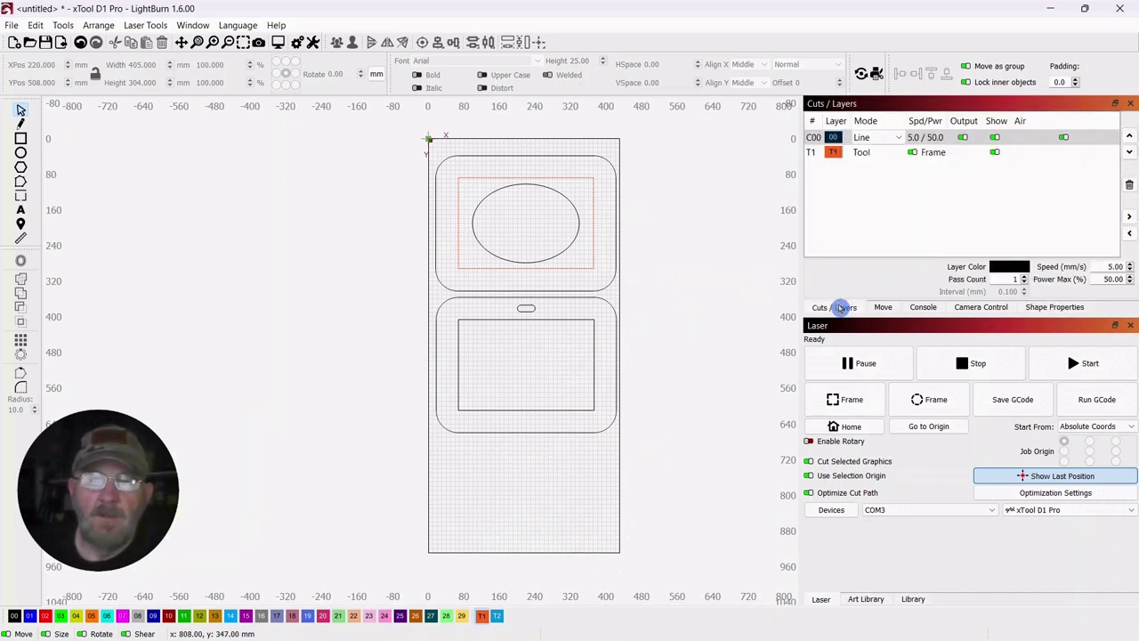